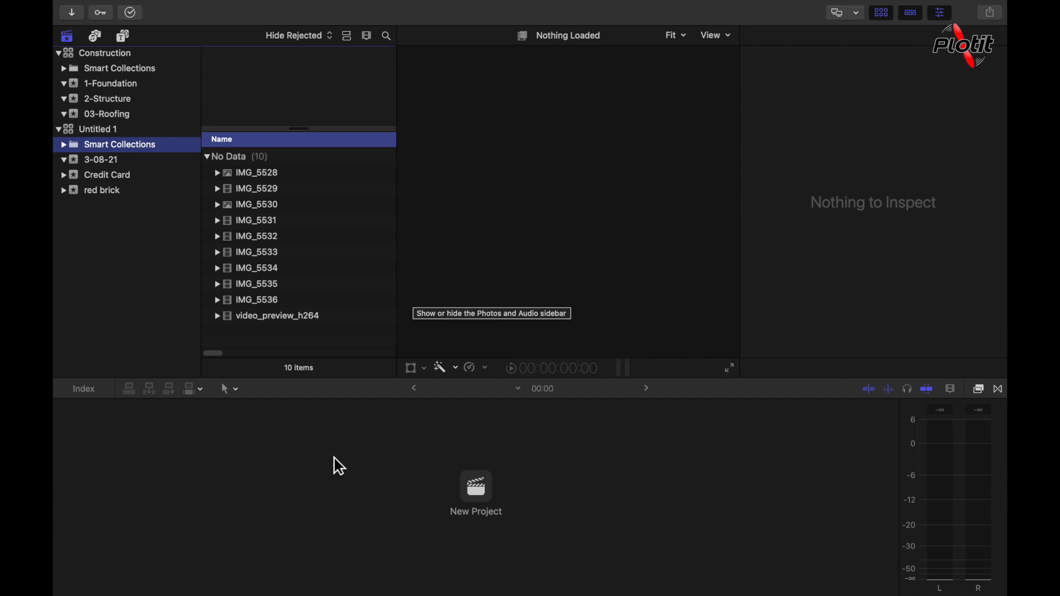
Open the media import window and enable creation of optimized media in the transcode settings.
key("super+i")
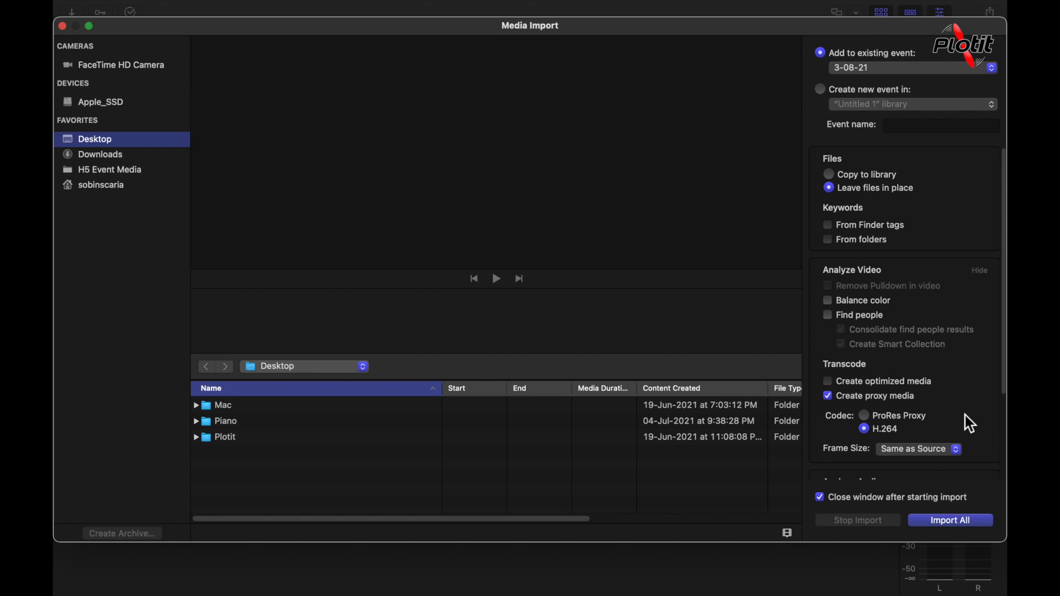
left_click(828, 382)
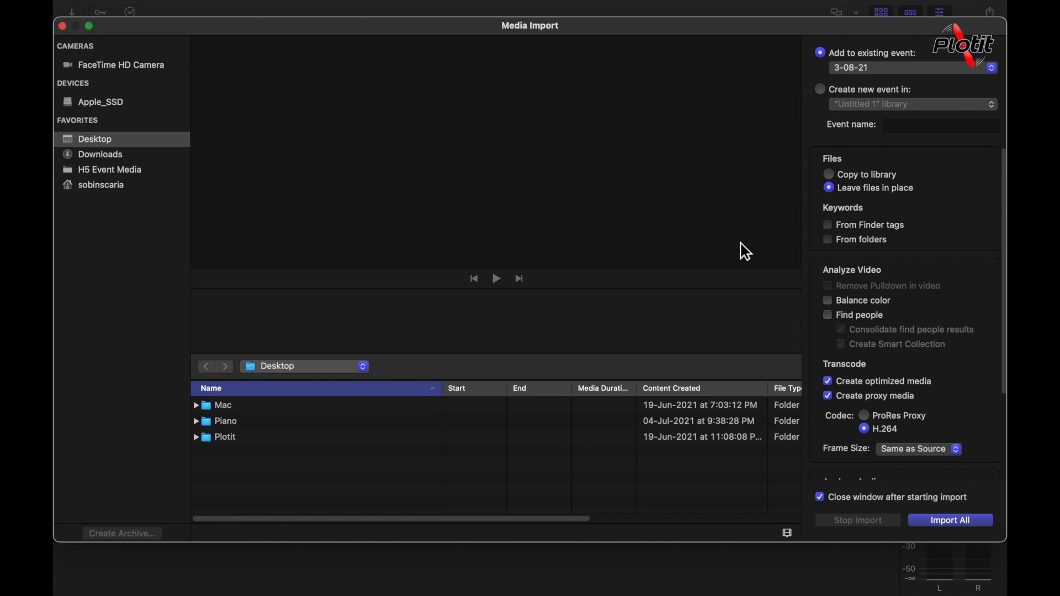
left_click(833, 383)
left_click(830, 398)
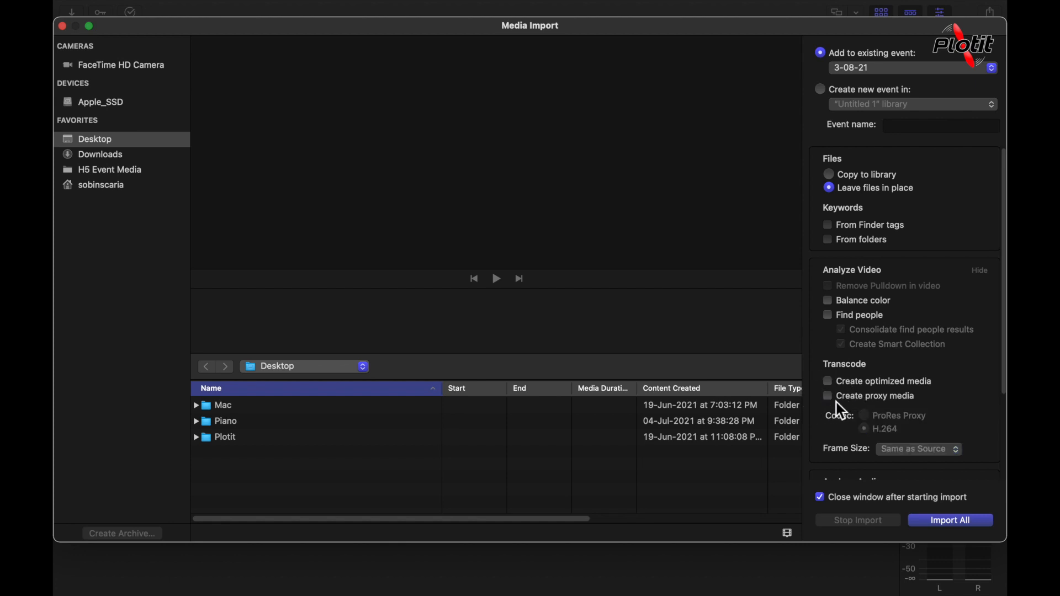
left_click(834, 399)
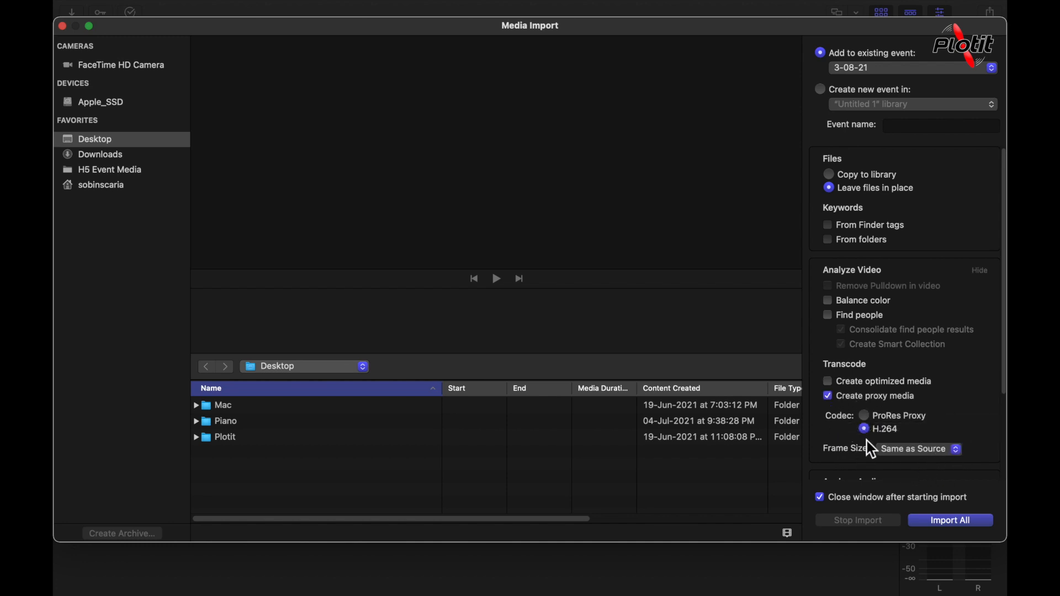
left_click(833, 398)
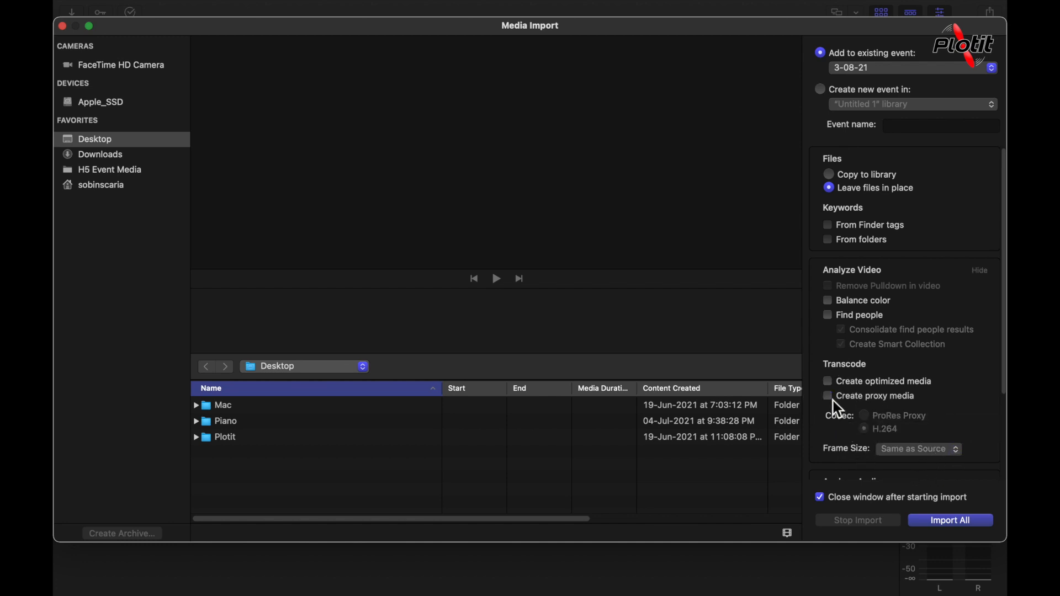
left_click(833, 399)
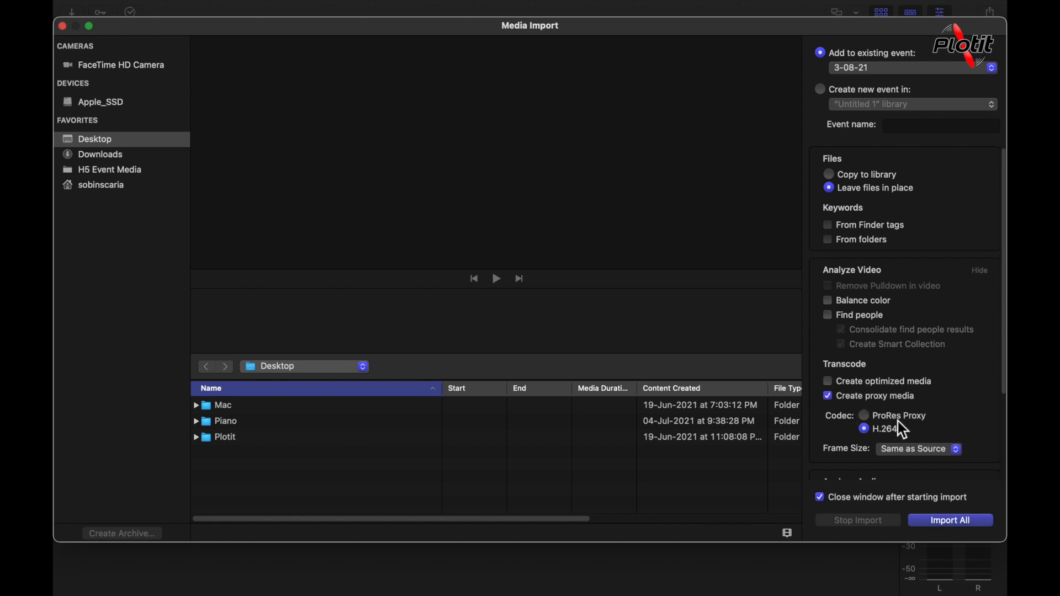
Set the proxy media codec to ProRes Proxy and look through the frame size choices, keeping Same as Source.
left_click(897, 419)
left_click(914, 454)
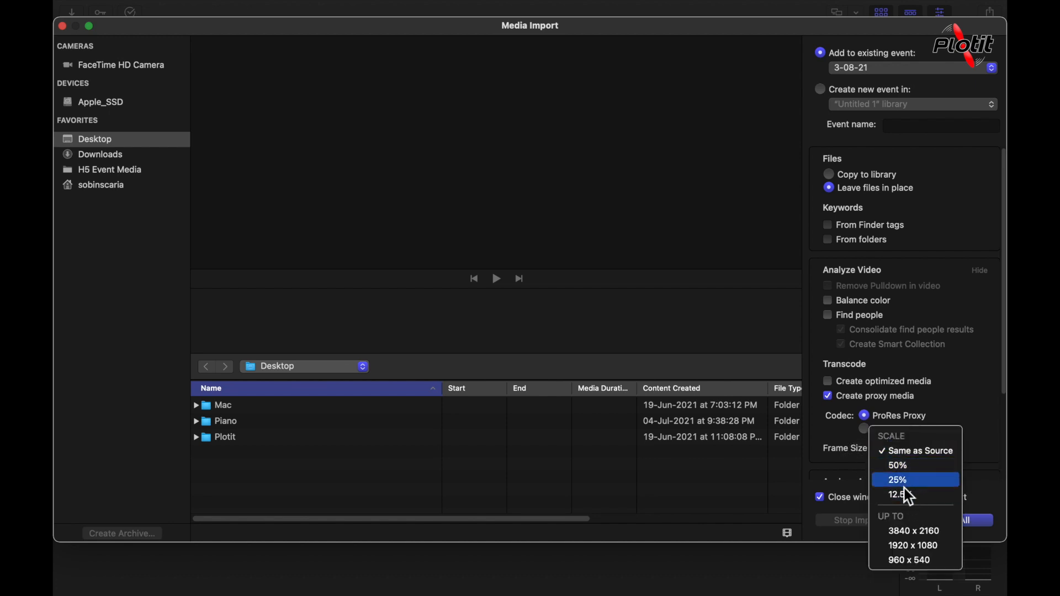
left_click(950, 409)
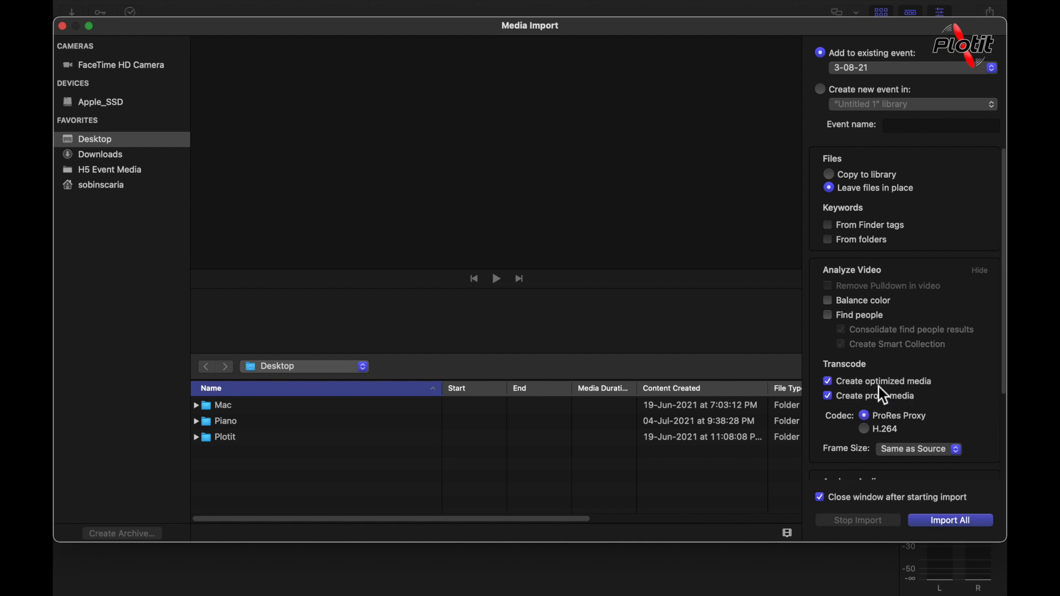
left_click(888, 400)
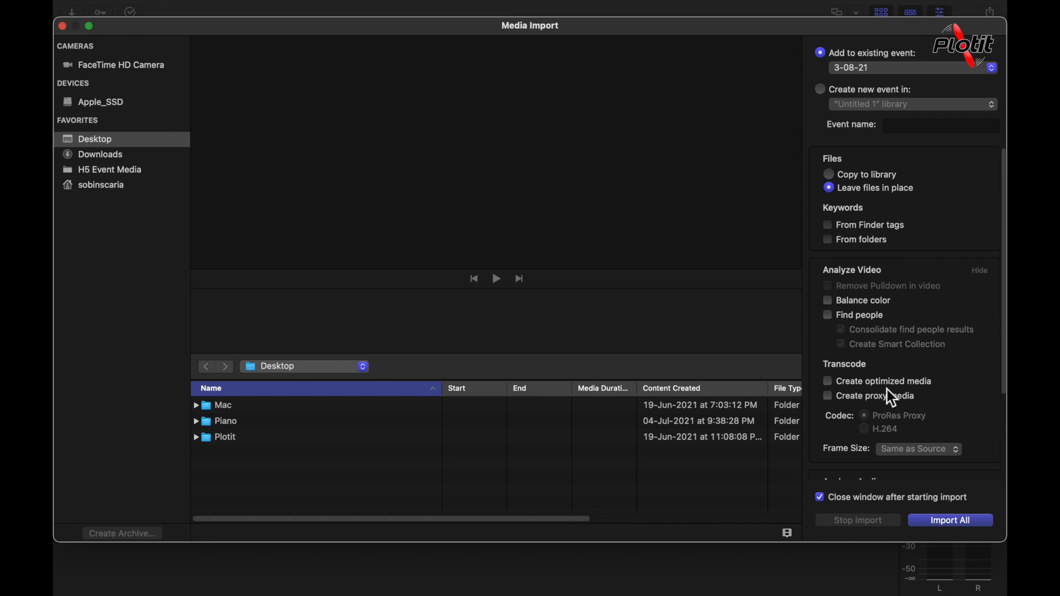
left_click(887, 384)
left_click(888, 398)
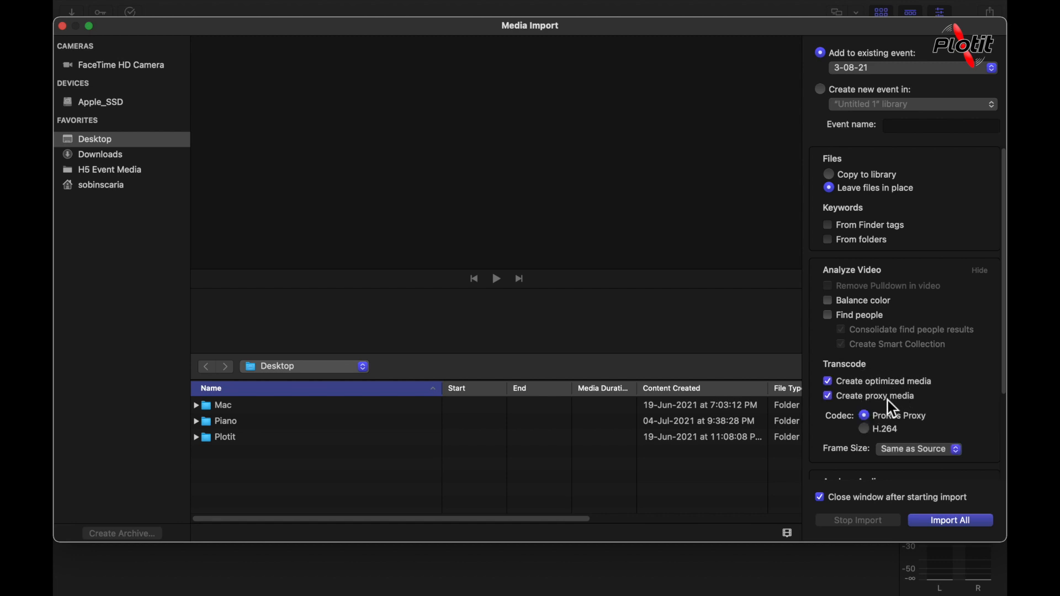
left_click(889, 400)
left_click(871, 383)
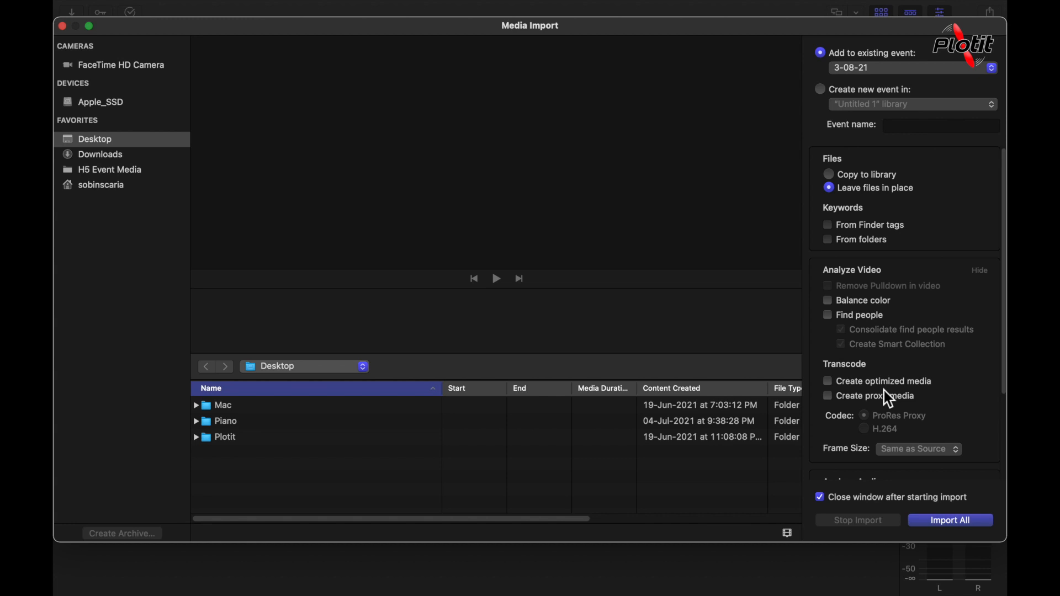
left_click(876, 397)
left_click(872, 382)
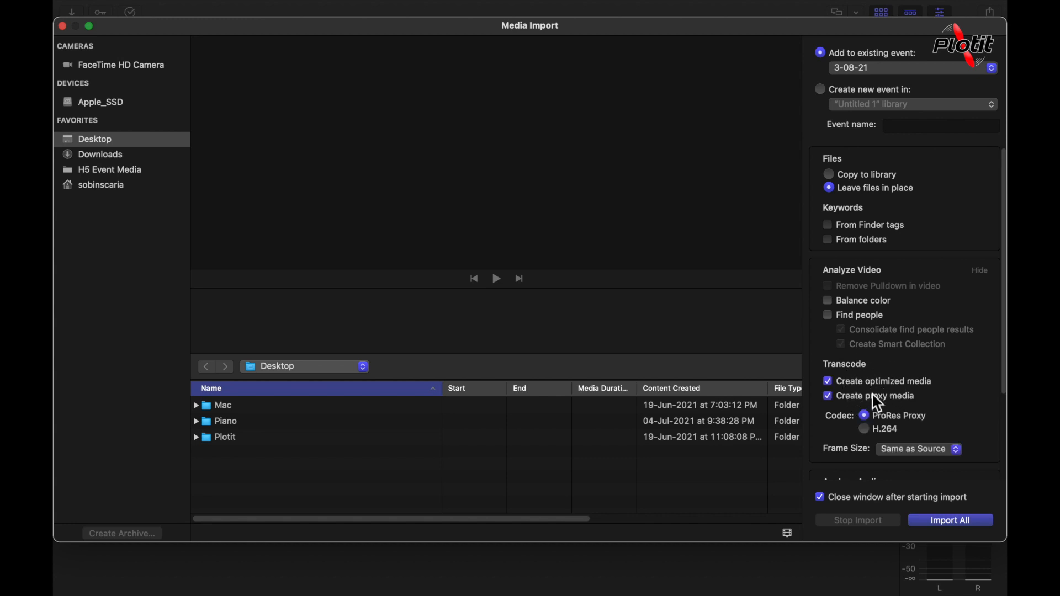
Review the audio analysis import options and close the media import window without importing.
scroll(878, 405, "down", 4)
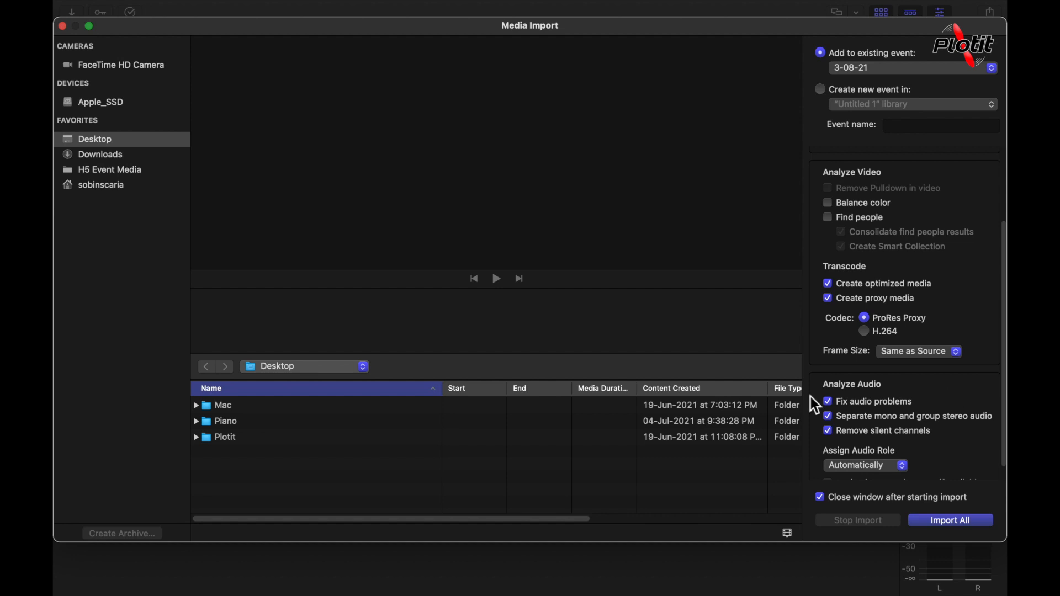
scroll(878, 280, "up", 3)
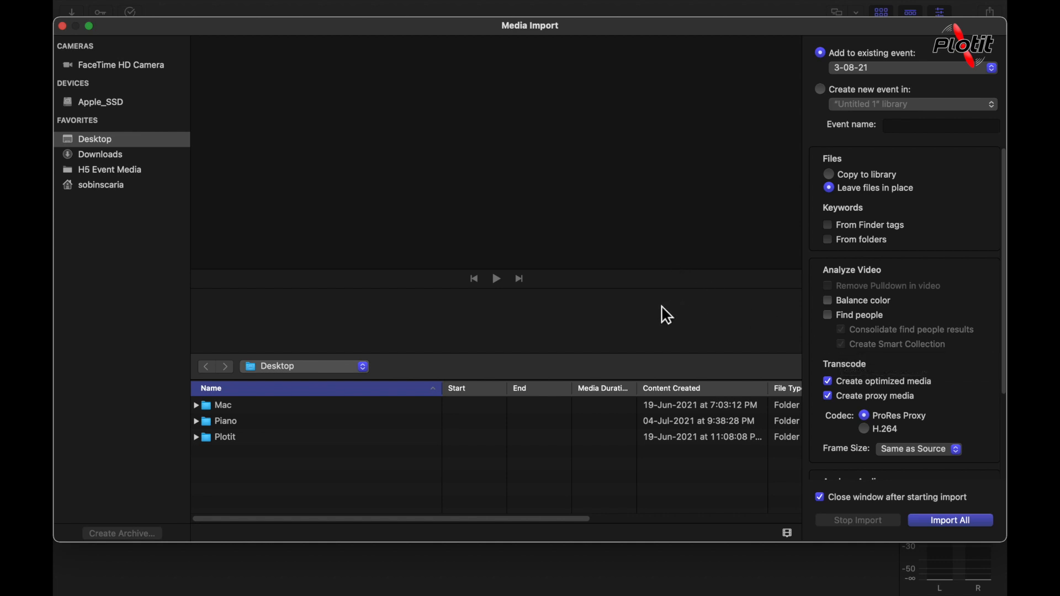
left_click(63, 26)
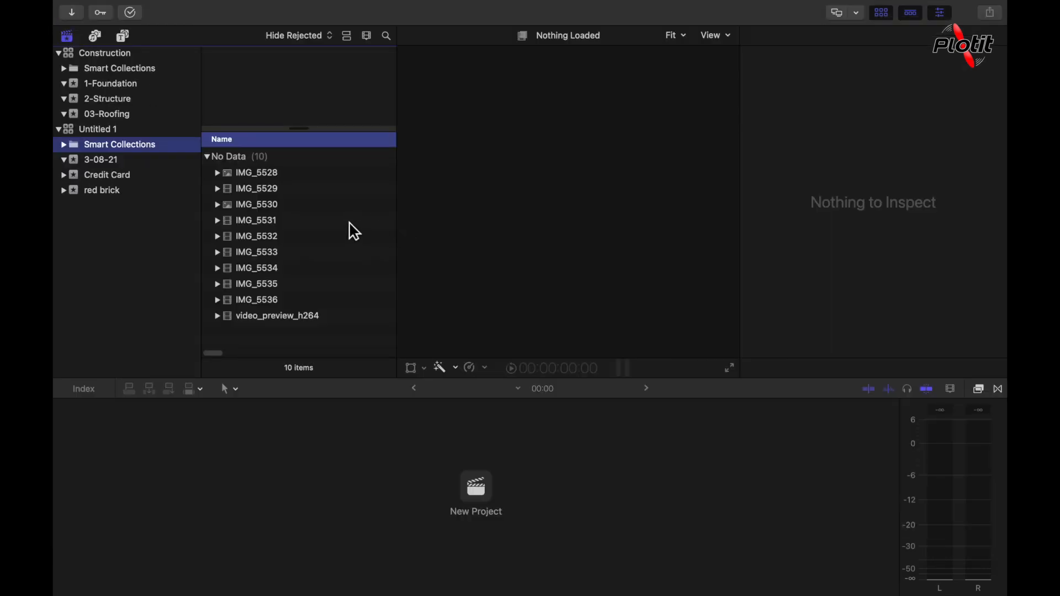
Show the info of clip IMG_5531 in the red brick event and examine its available media representations.
left_click(275, 174)
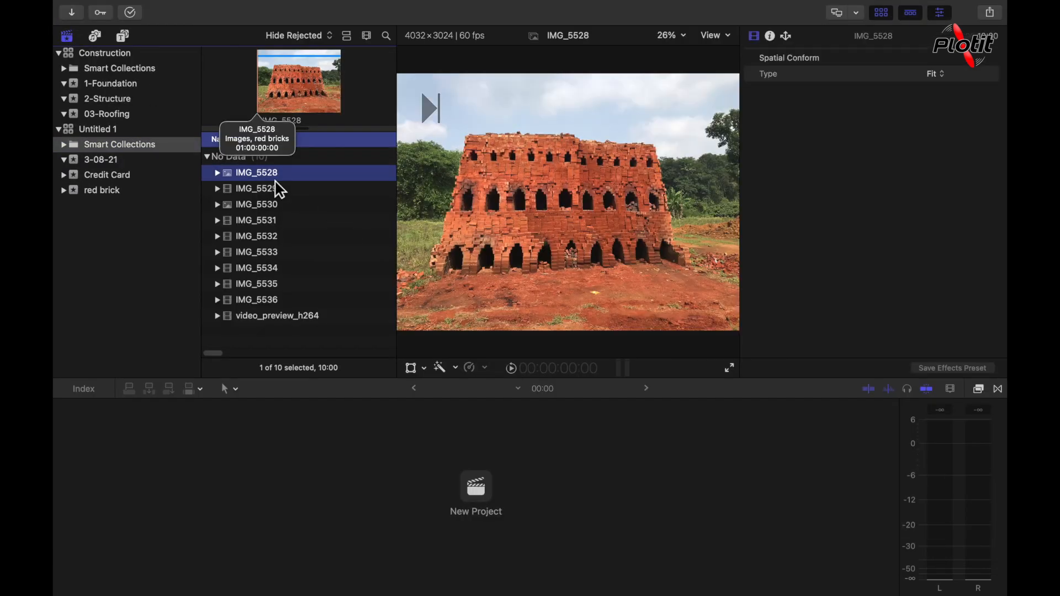
left_click(118, 192)
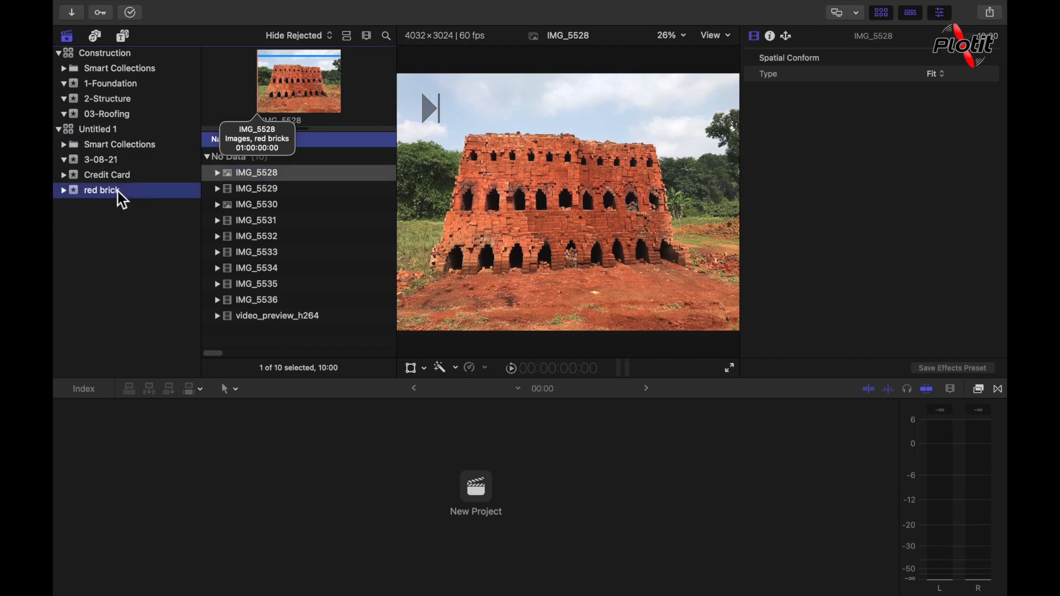
left_click(279, 223)
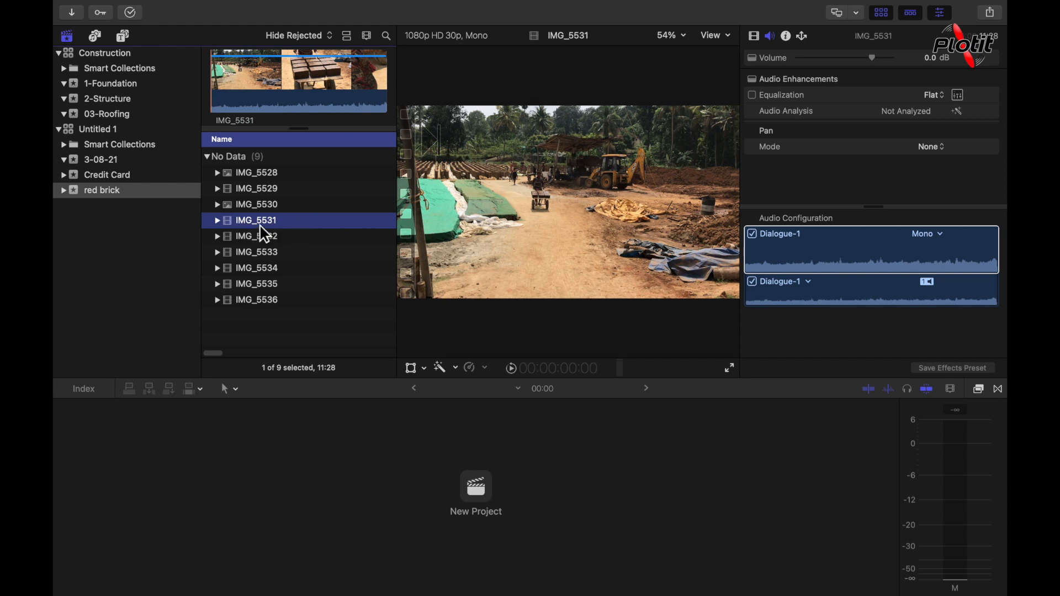
left_click(284, 225)
left_click(765, 256)
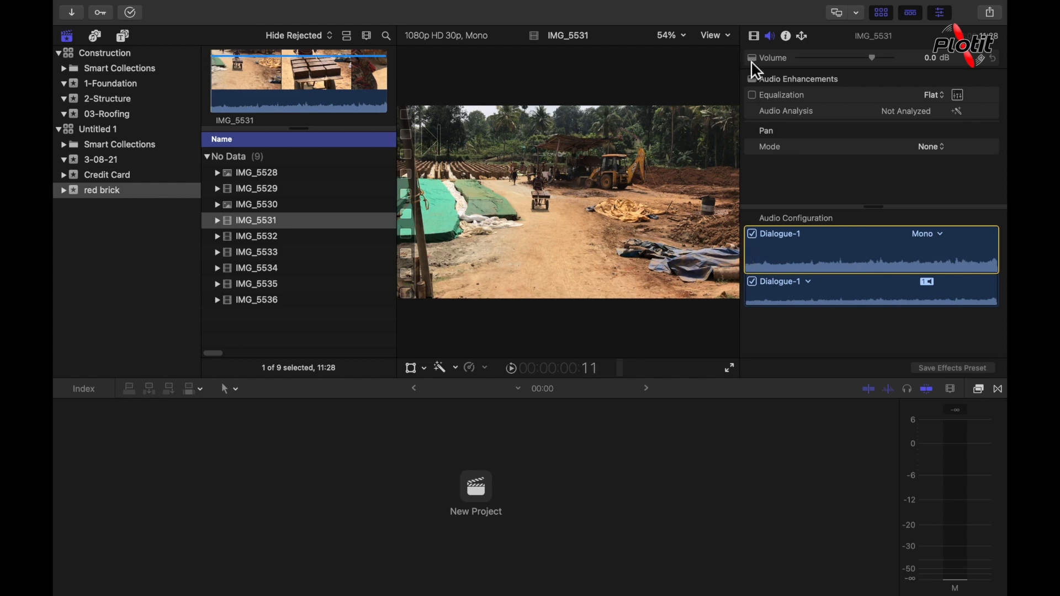
left_click(287, 236)
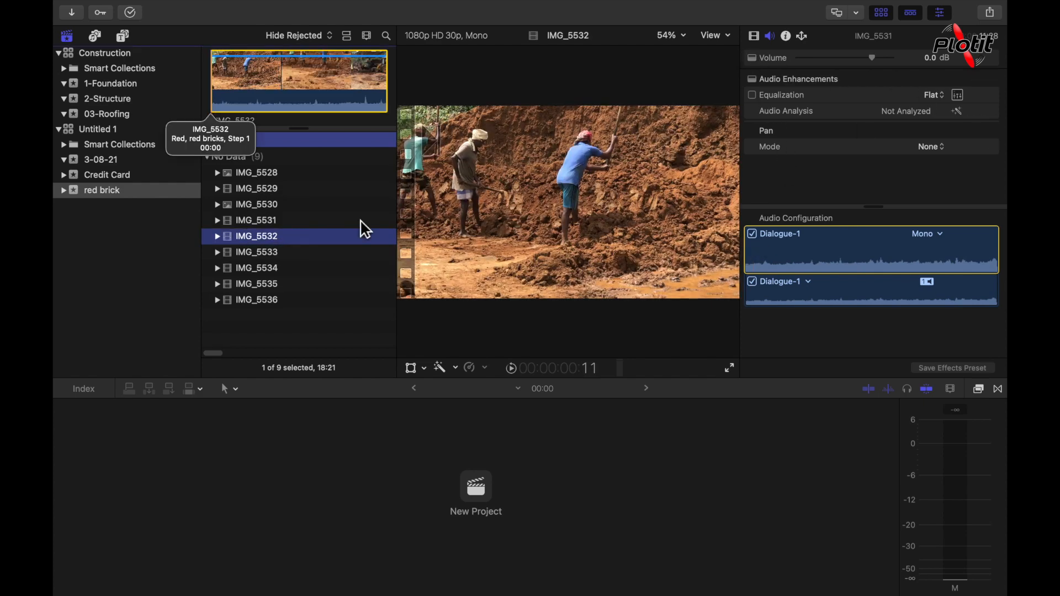
key("Up")
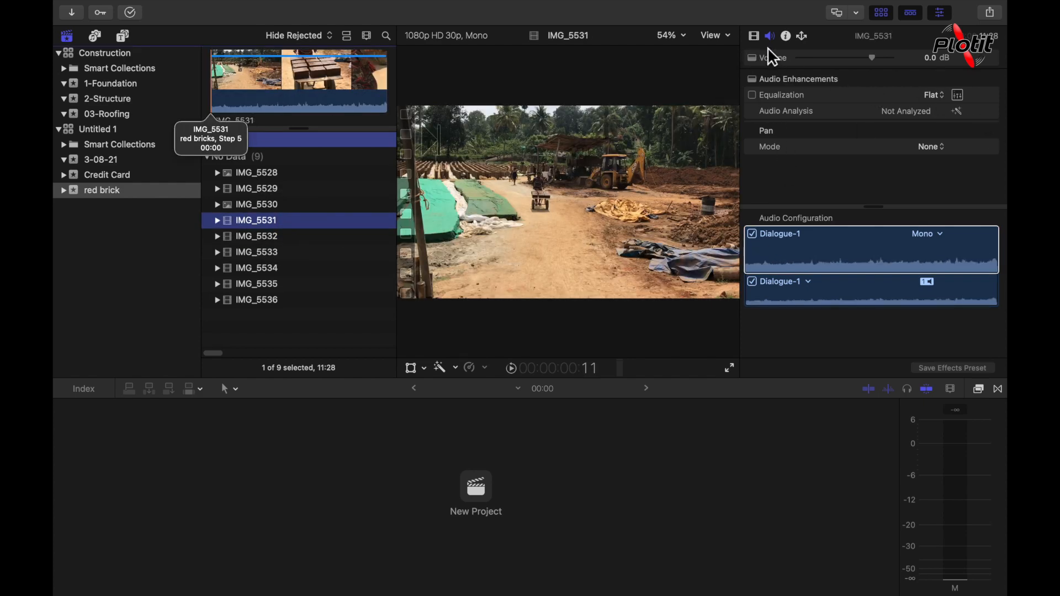
left_click(787, 36)
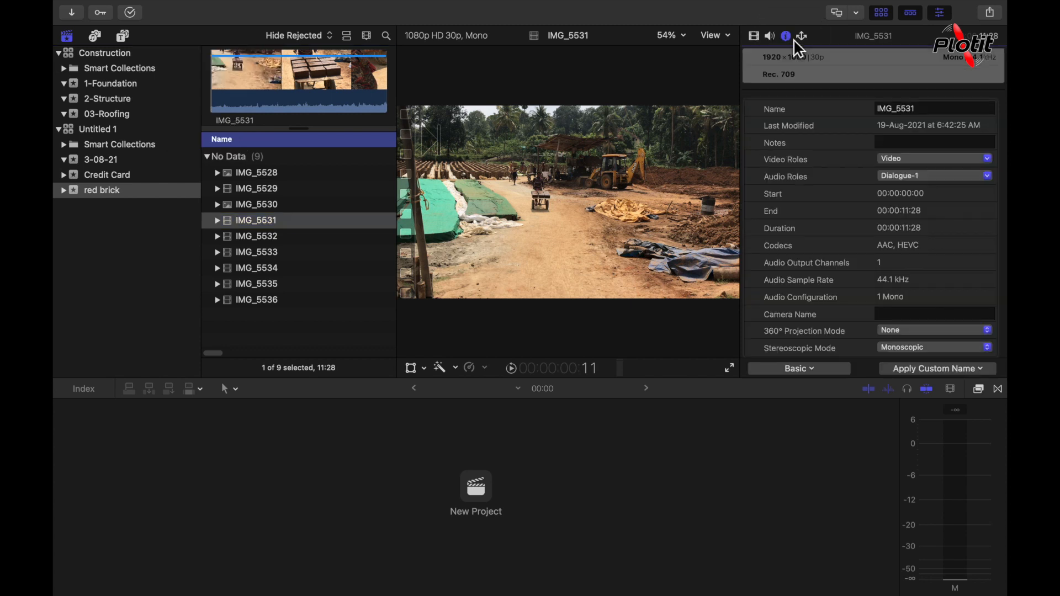
scroll(895, 226, "down", 5)
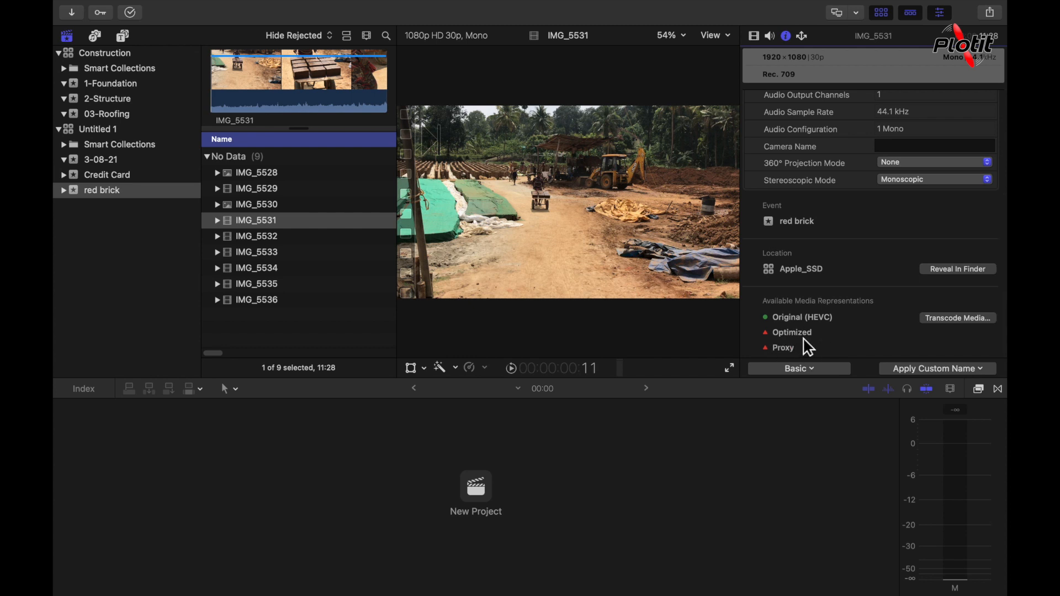
Transcode clip IMG_5531 with only optimized media created, leaving proxy media off.
left_click(276, 220)
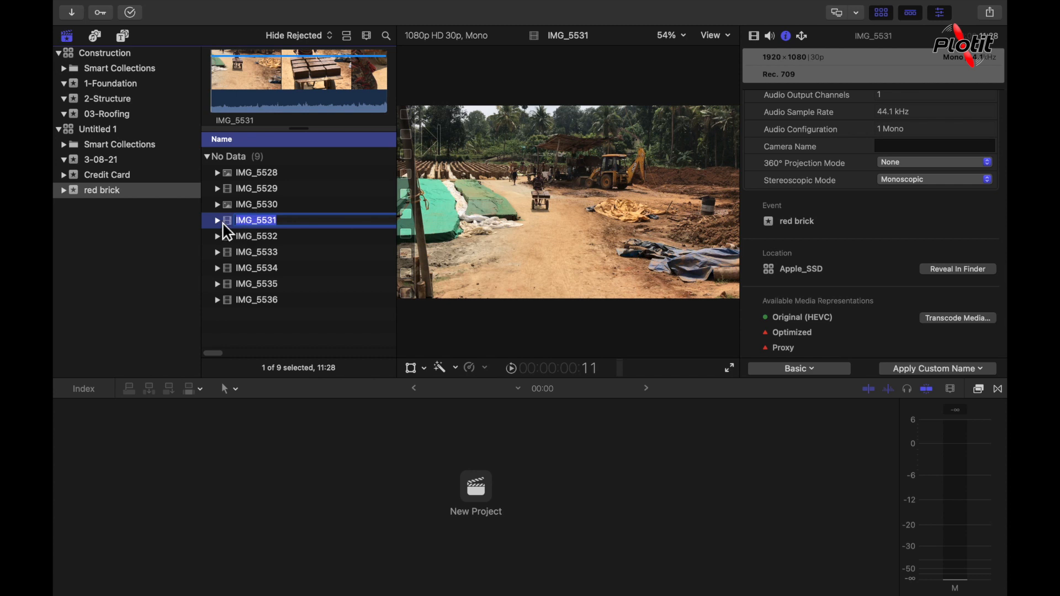
left_click(229, 227)
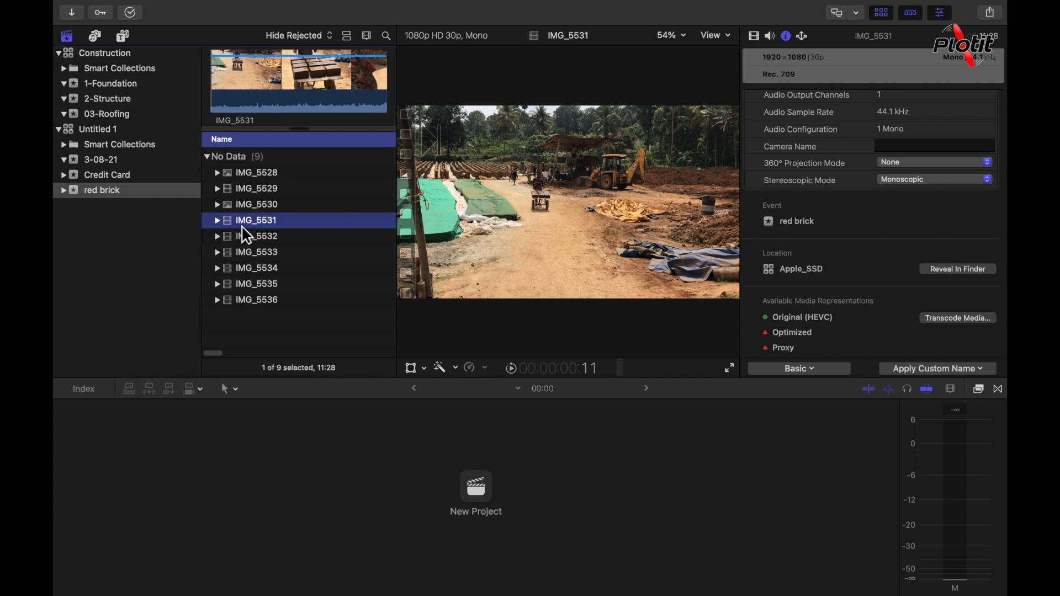
right_click(277, 235)
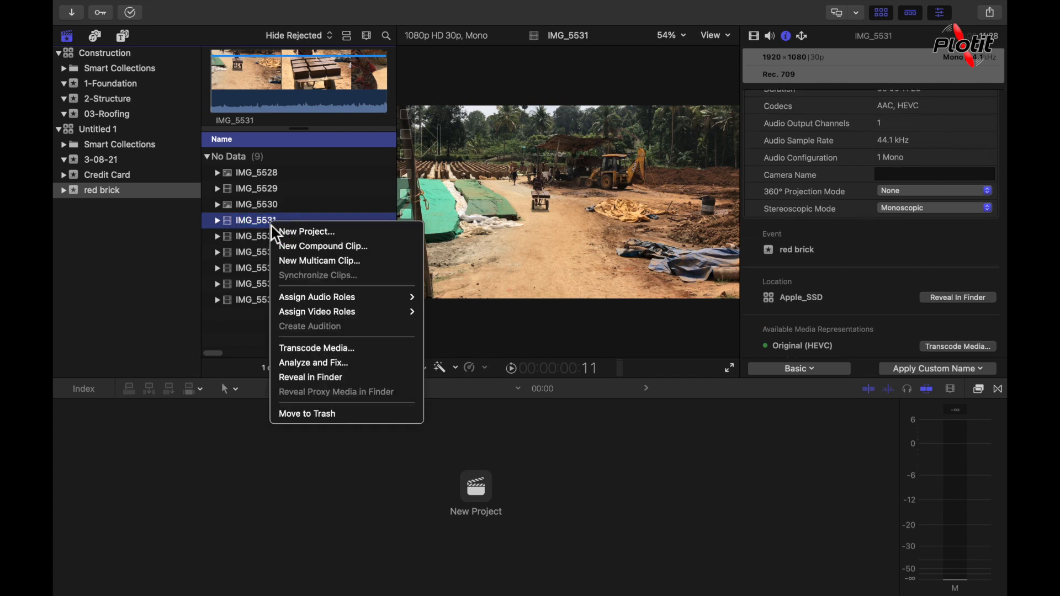
left_click(372, 353)
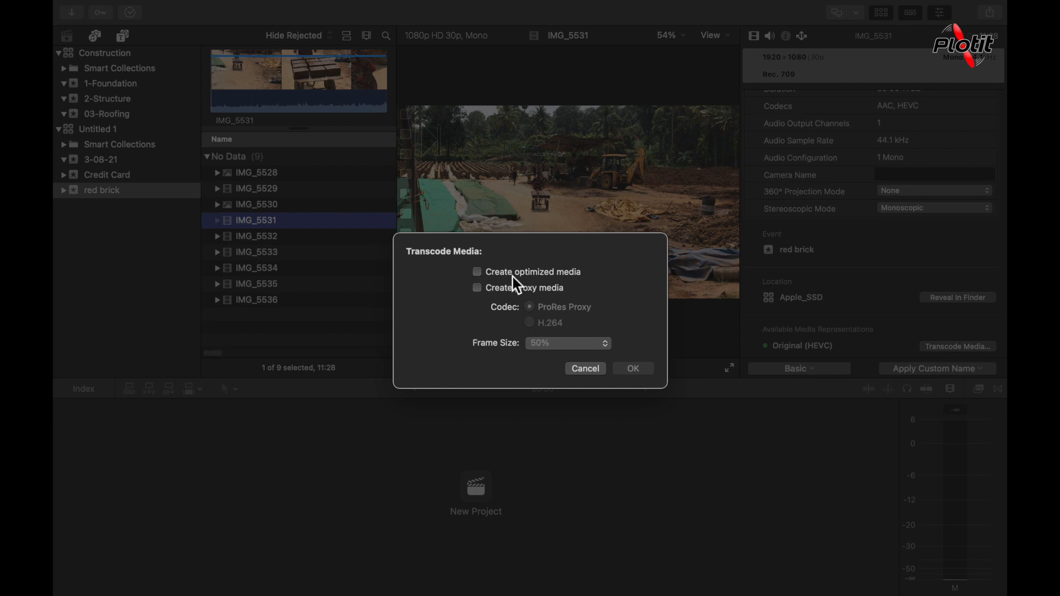
left_click(540, 275)
left_click(484, 292)
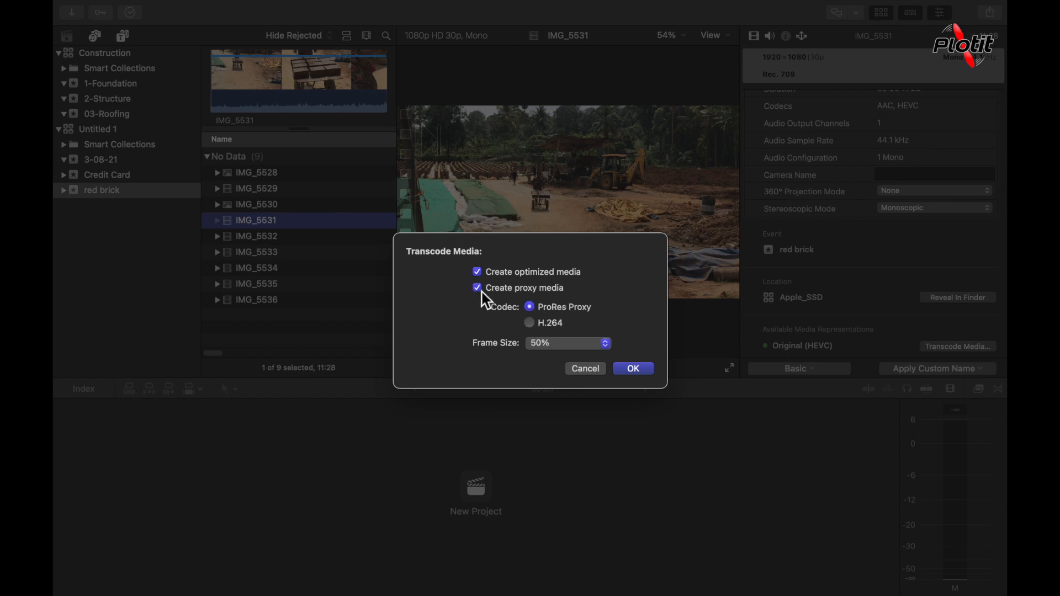
left_click(479, 290)
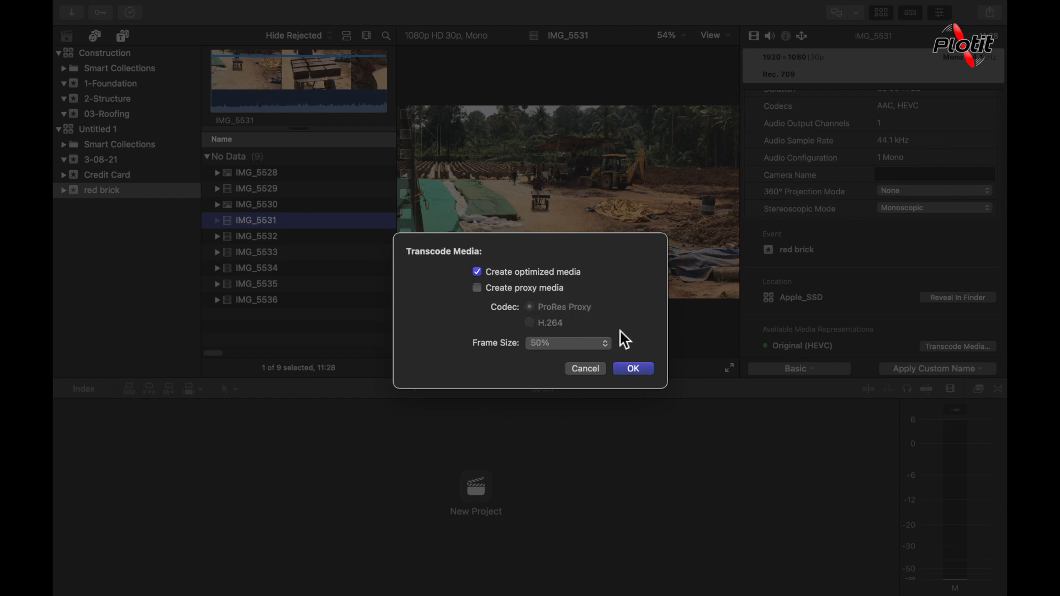
left_click(635, 370)
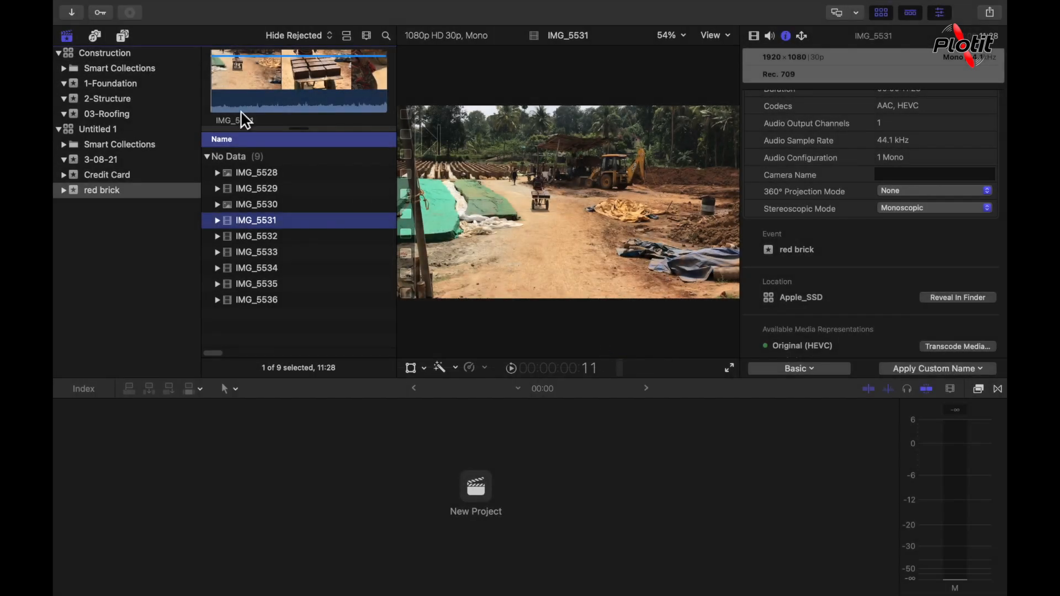
Check the transcoding progress in the background tasks and the available media representations of clip IMG_5531.
left_click(138, 13)
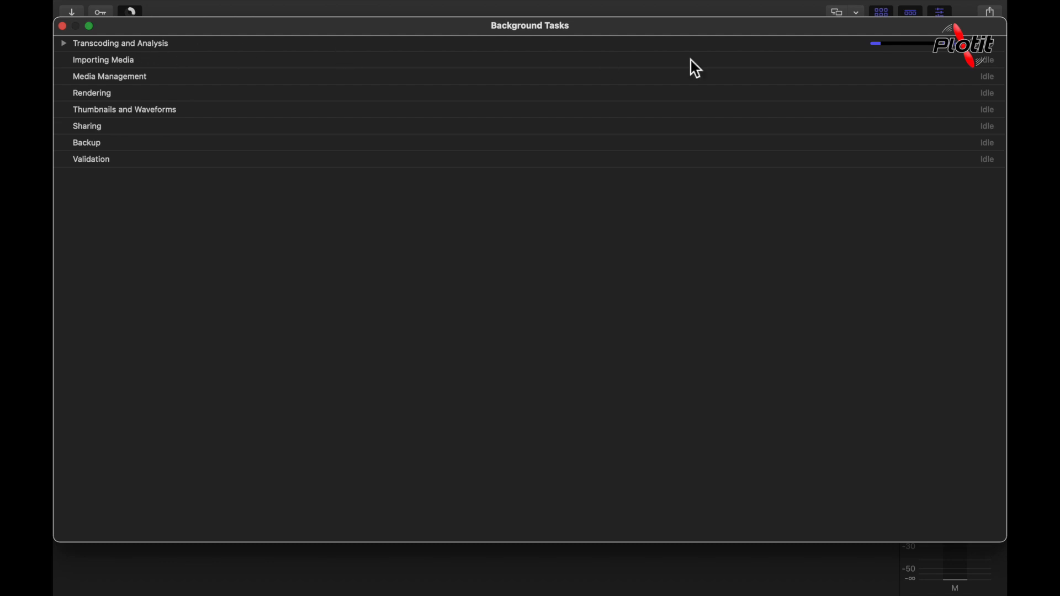
left_click(62, 27)
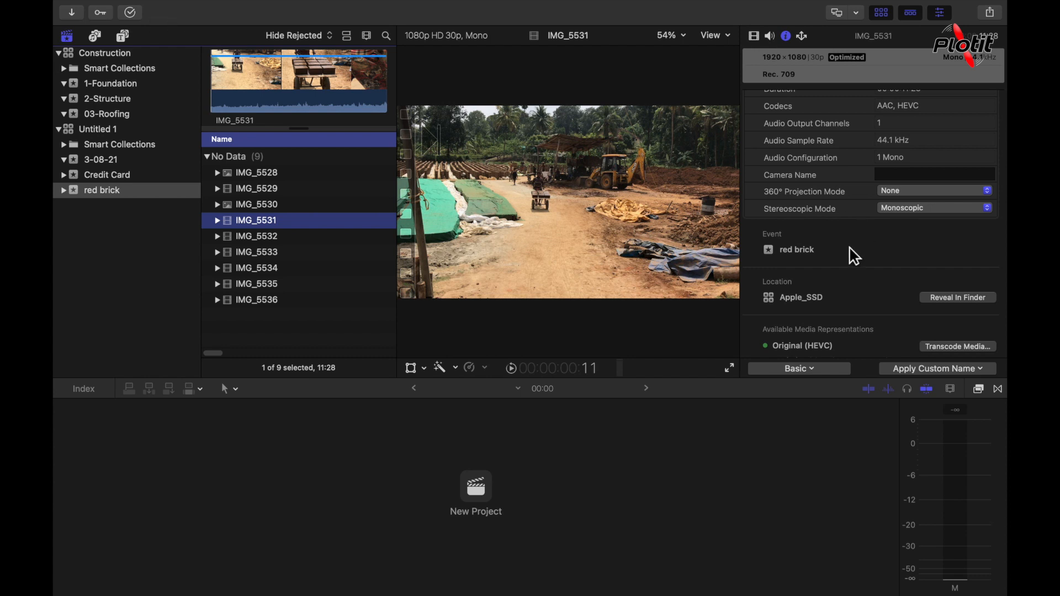
scroll(842, 342, "down", 1)
scroll(842, 343, "down", 3)
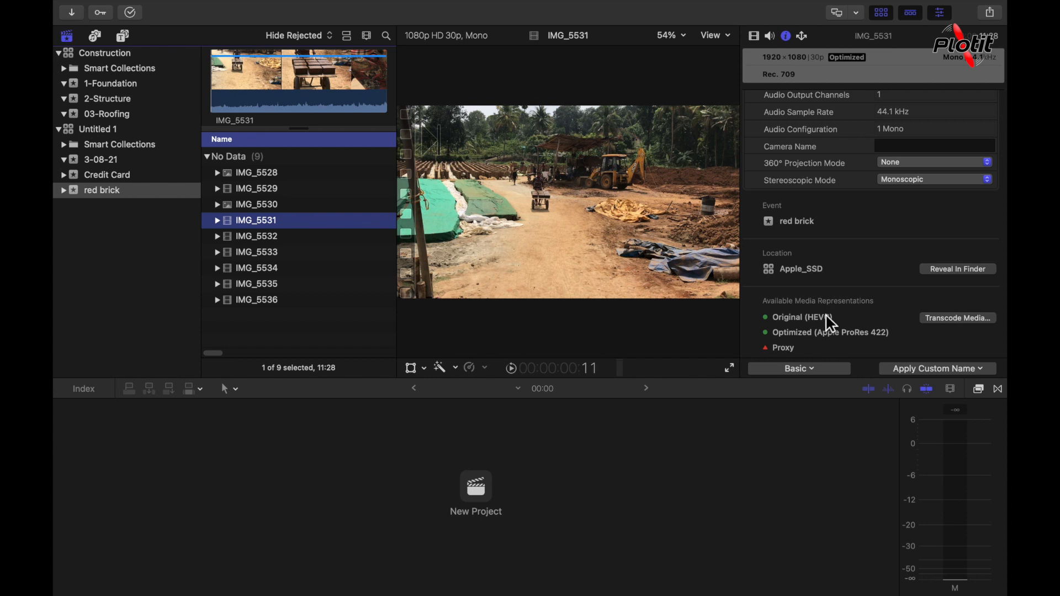
Select the Untitled 1 library and examine its storage locations and media properties.
left_click(102, 141)
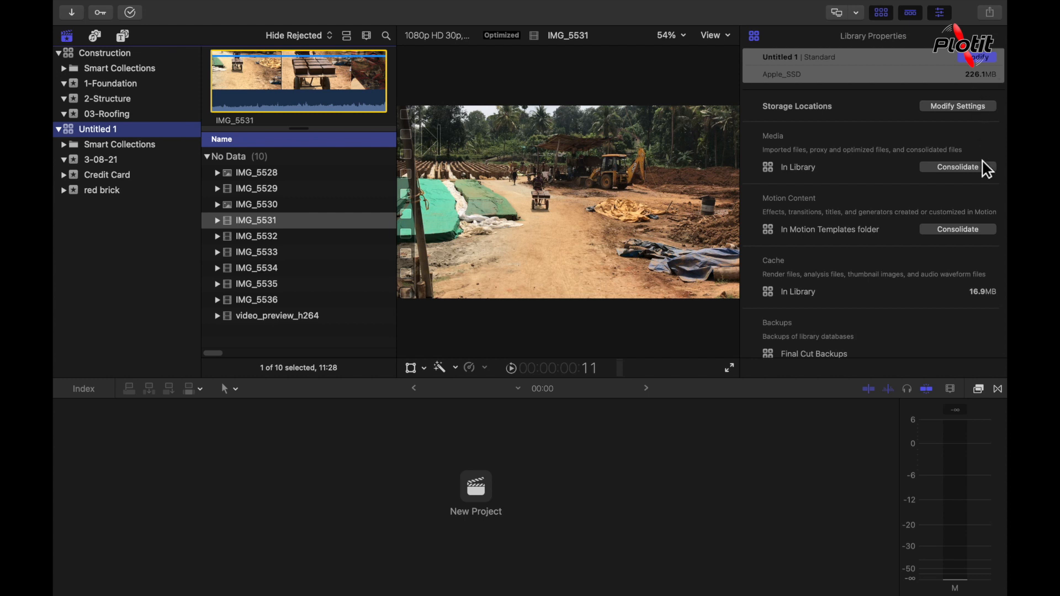
scroll(985, 199, "down", 3)
scroll(973, 210, "up", 3)
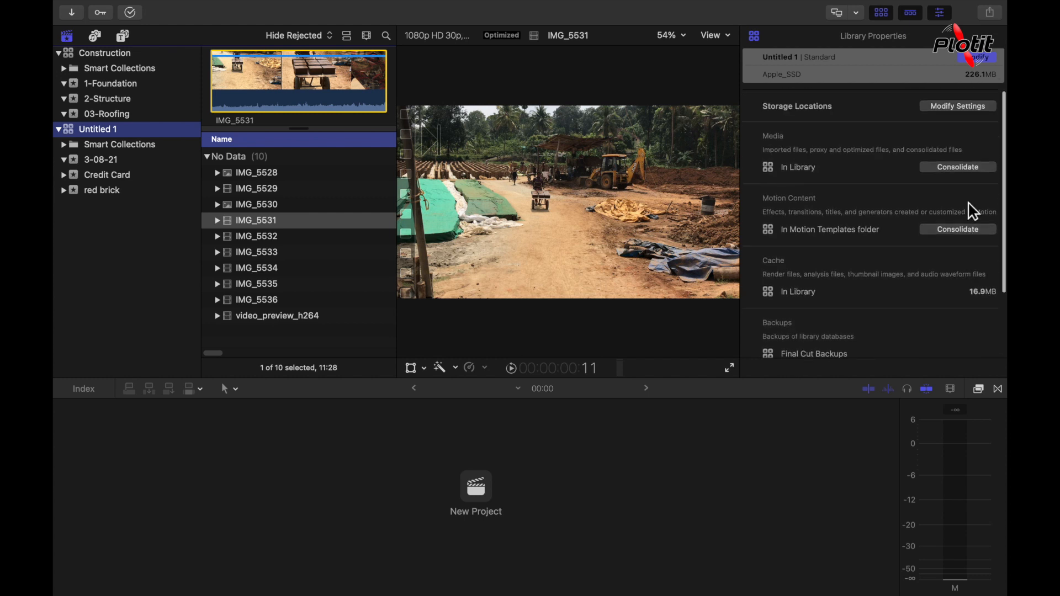
Delete the generated optimized media of clip IMG_5531, leaving its render files and proxy media out of the deletion.
scroll(955, 157, "down", 1)
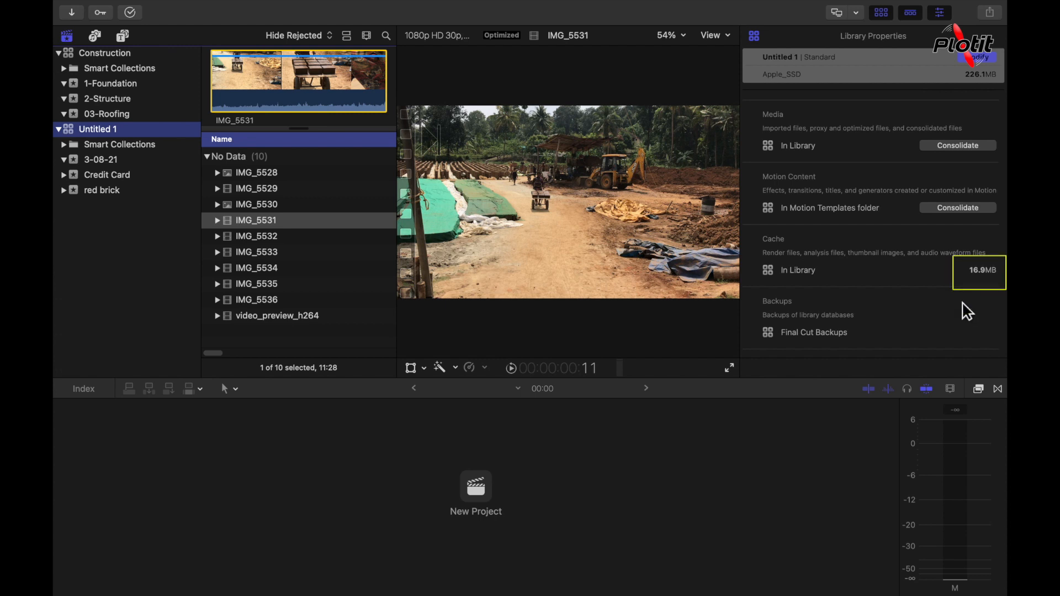
left_click(283, 220)
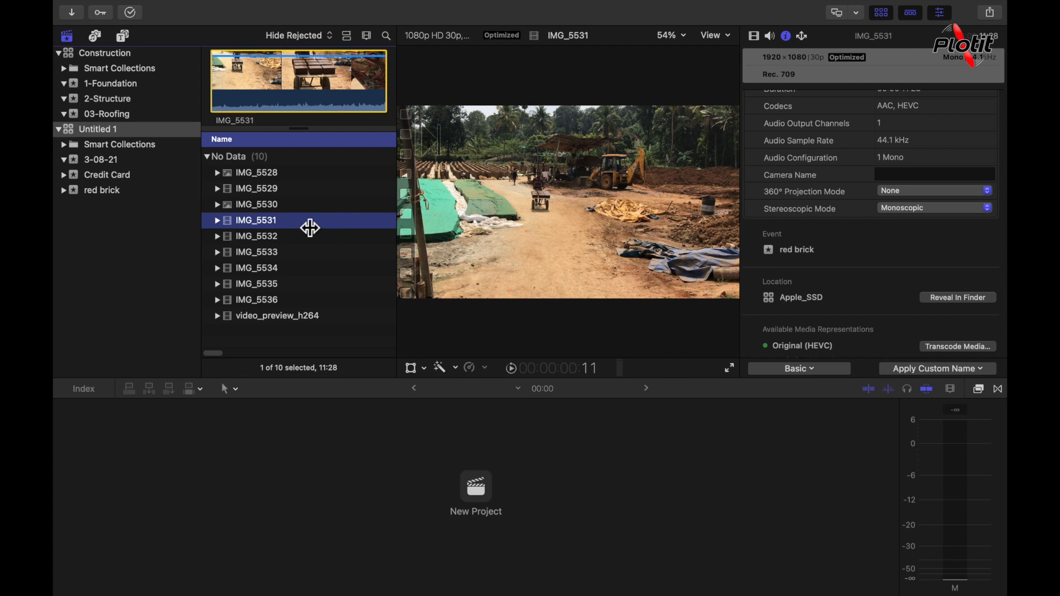
left_click(196, 14)
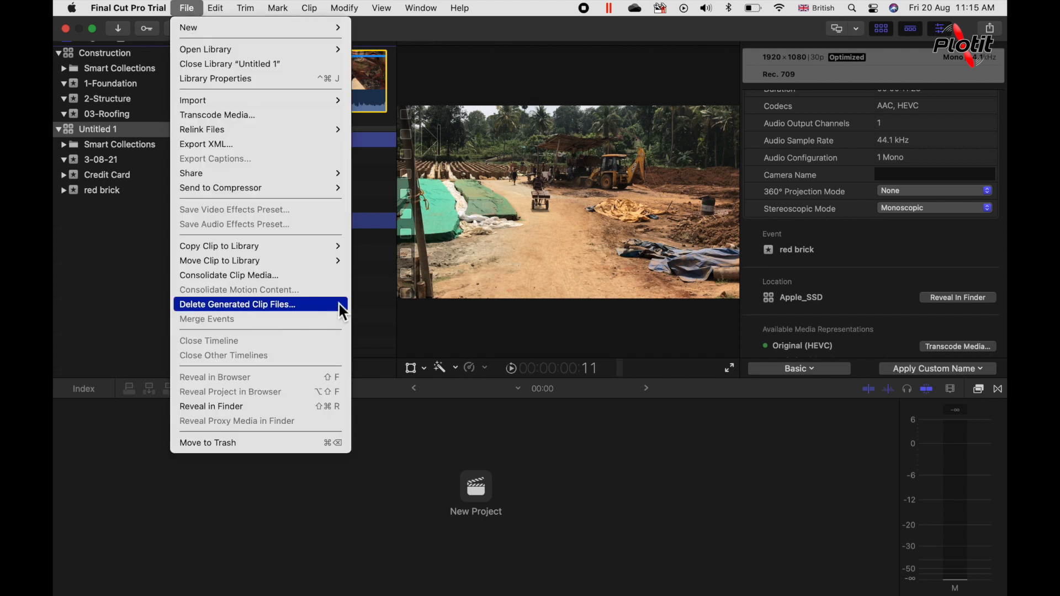
left_click(307, 309)
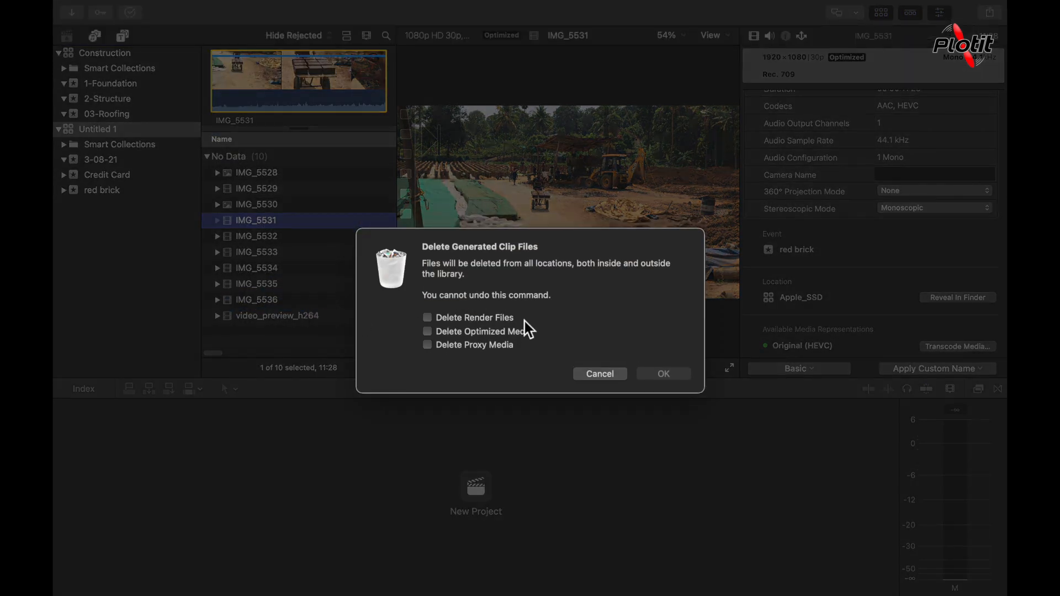
left_click(489, 323)
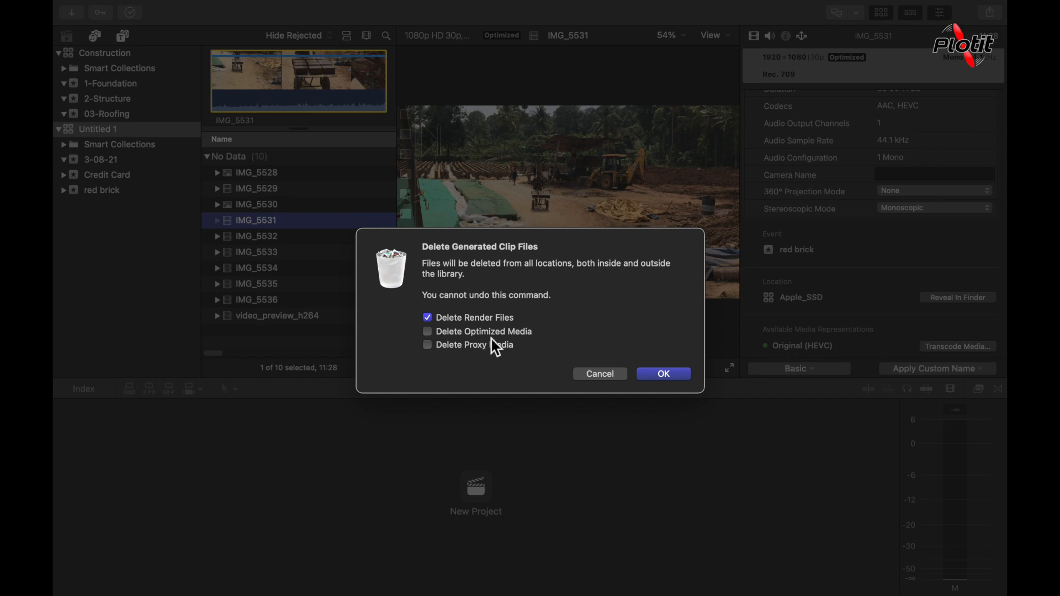
left_click(488, 332)
left_click(486, 346)
left_click(427, 318)
left_click(428, 346)
left_click(438, 323)
left_click(433, 346)
left_click(433, 319)
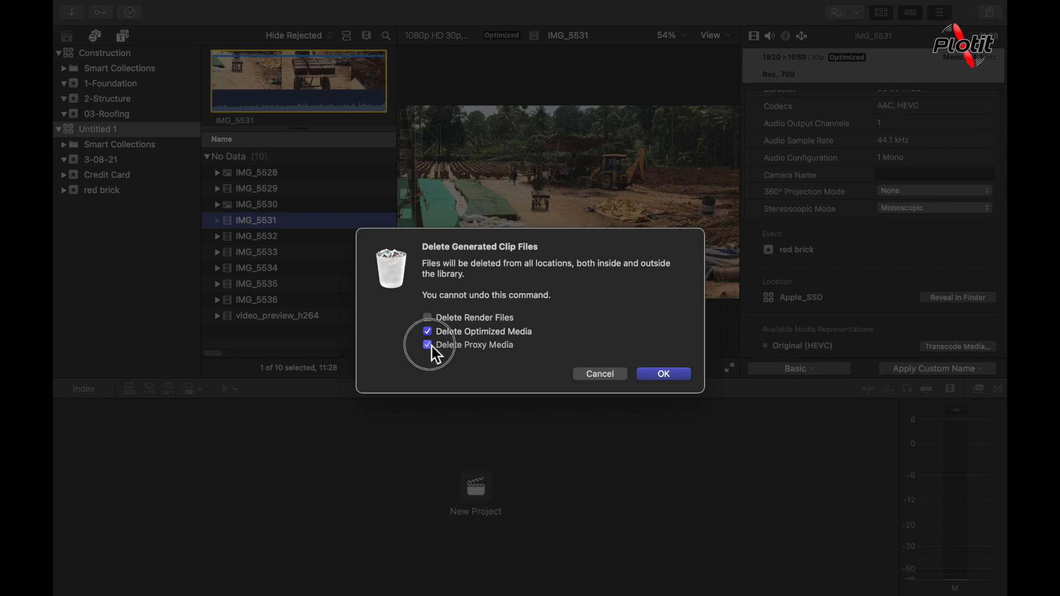
left_click(428, 346)
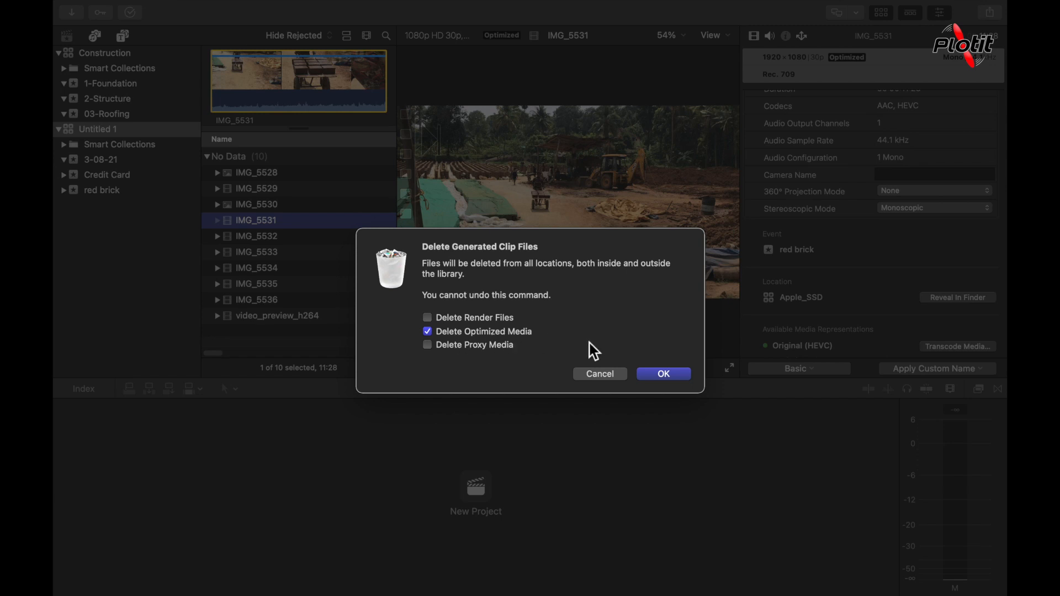
left_click(665, 375)
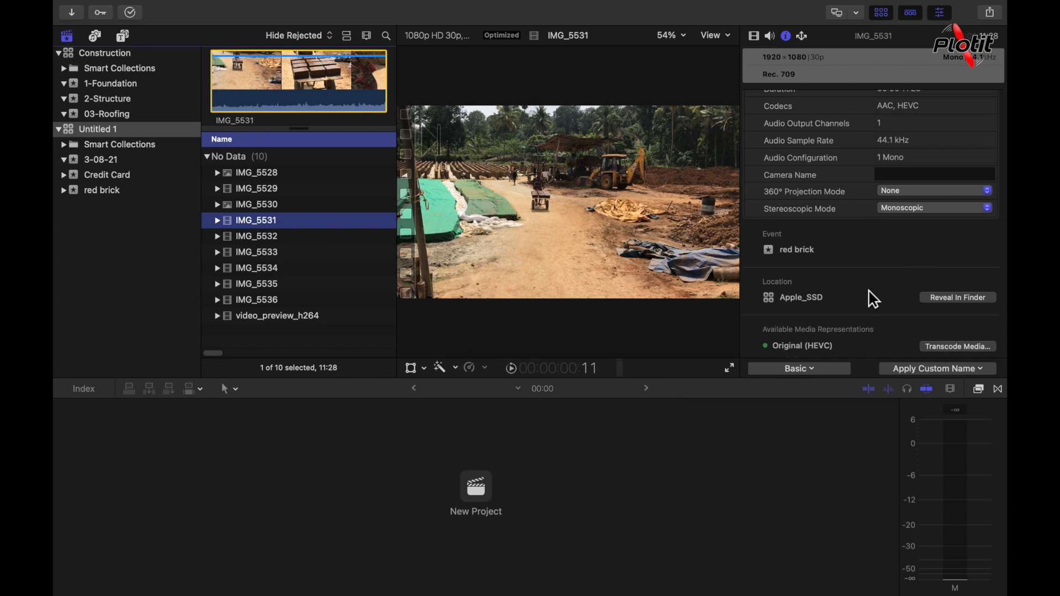
scroll(874, 298, "down", 2)
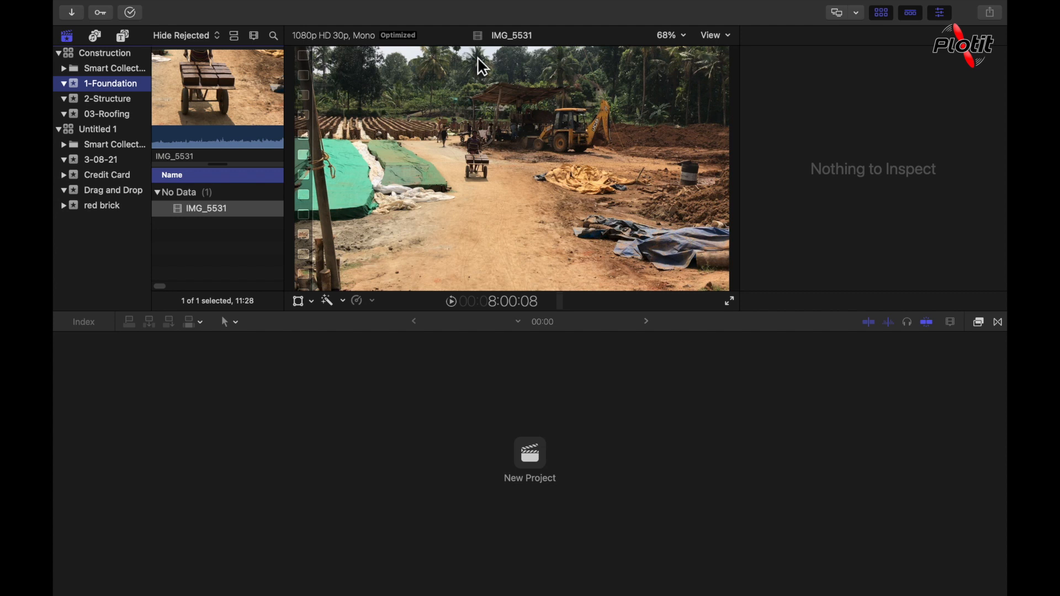
Switch to Finder, show the Downloads folder beside the event list and select its two MP4 videos and the JPEG image.
key("ctrl+super+f")
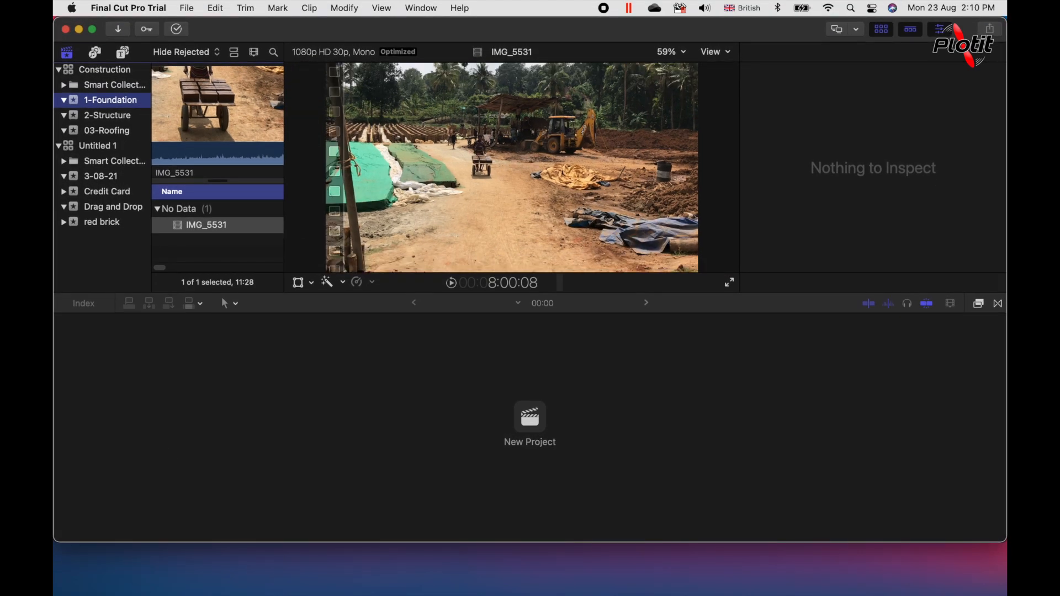
left_click(112, 574)
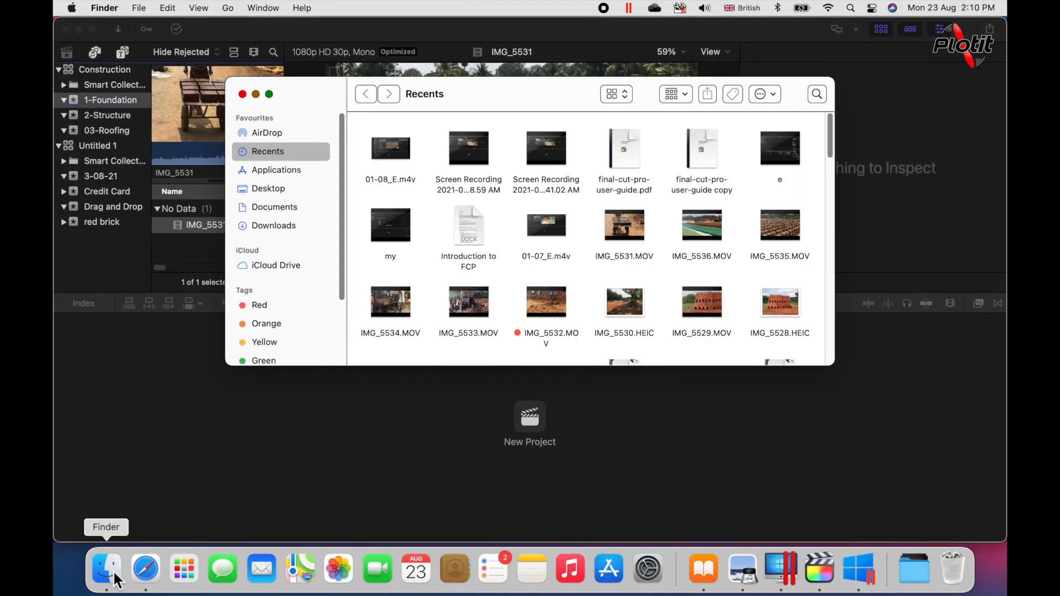
left_click(292, 231)
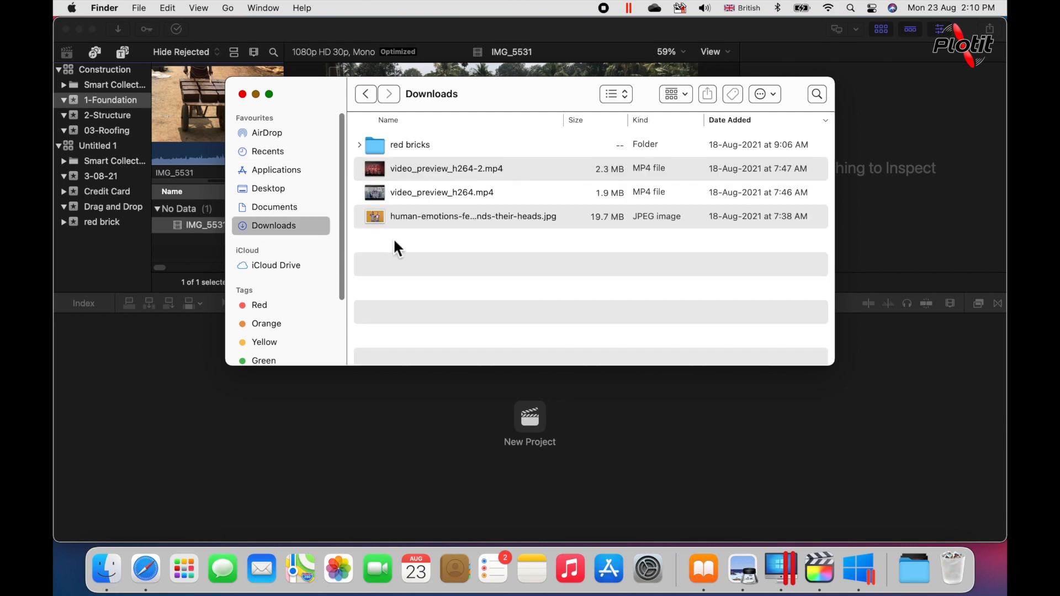
left_click_drag(462, 232, 475, 166)
left_click_drag(495, 105, 649, 118)
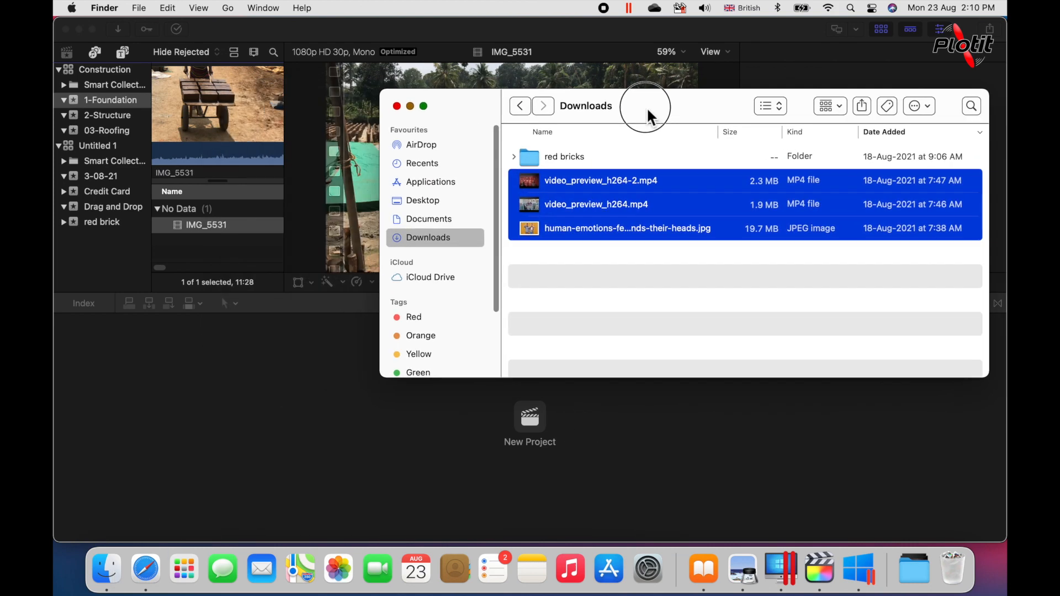
left_click(628, 259)
left_click_drag(630, 267, 527, 185)
mouse_move(635, 209)
left_mouse_down()
mouse_move(581, 332)
mouse_move(508, 265)
mouse_move(316, 189)
mouse_move(629, 207)
mouse_move(635, 221)
left_mouse_up()
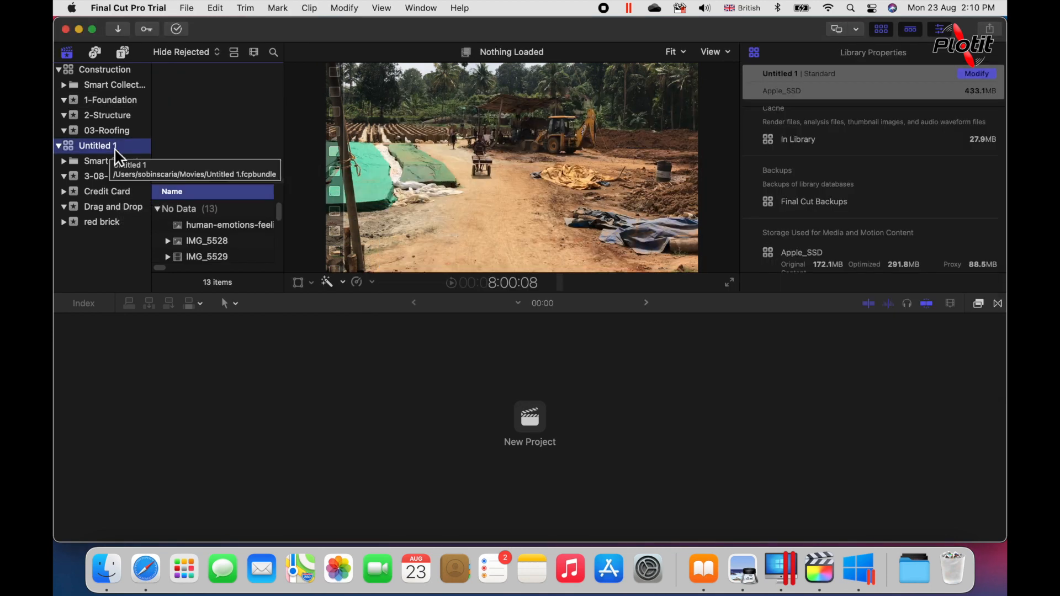
Create a new event named Drag&Drop in the Untitled 1 library.
key("alt+n")
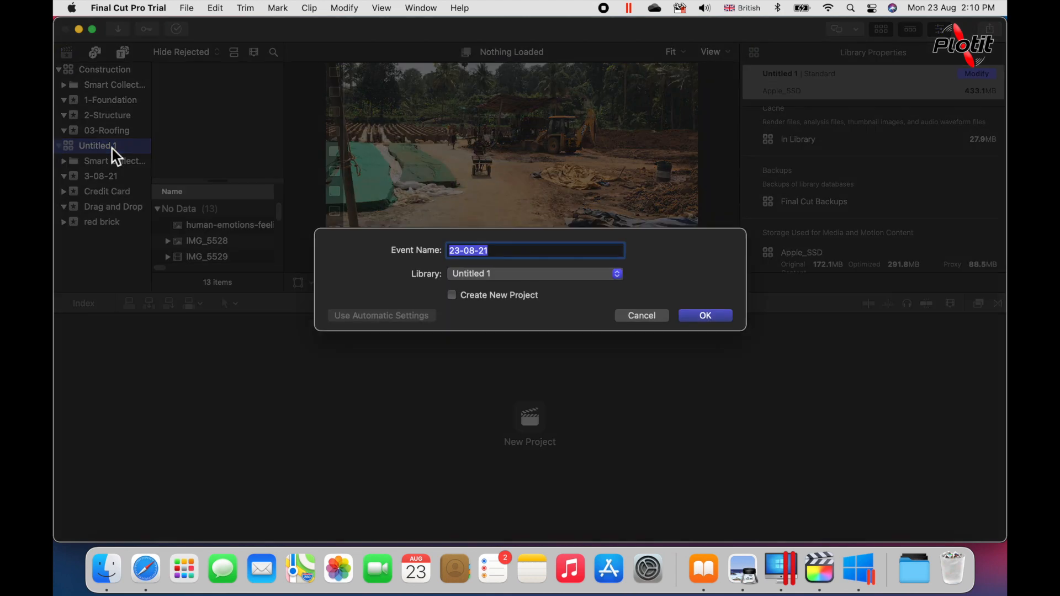
key("BackSpace")
type("Drag&Drop")
key("Return")
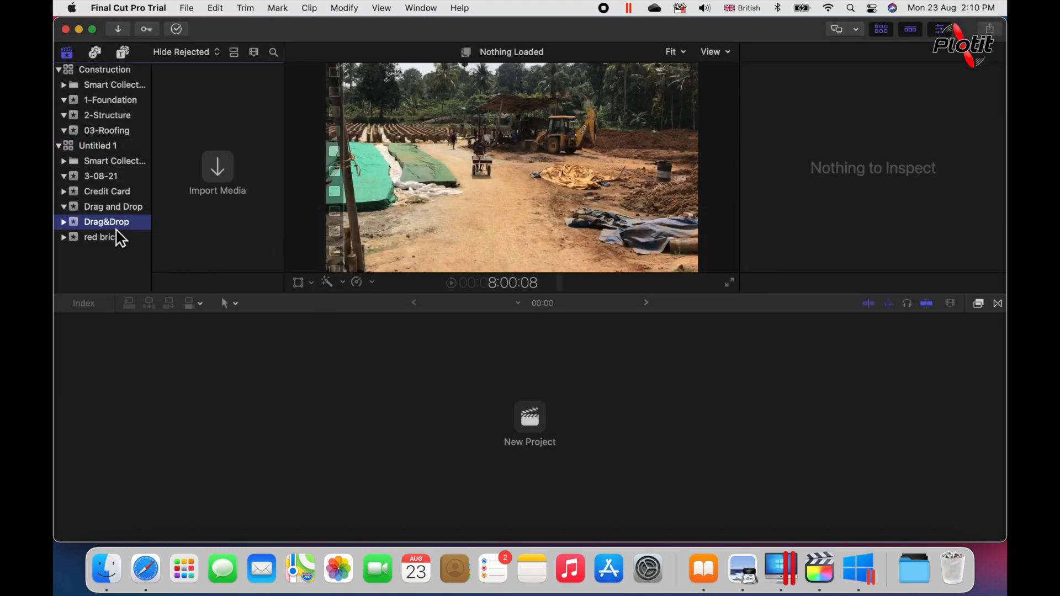
Import the two MP4 videos and the JPEG image from the Downloads folder into the Drag&Drop event and preview the imported clips.
left_click(563, 187, "shift")
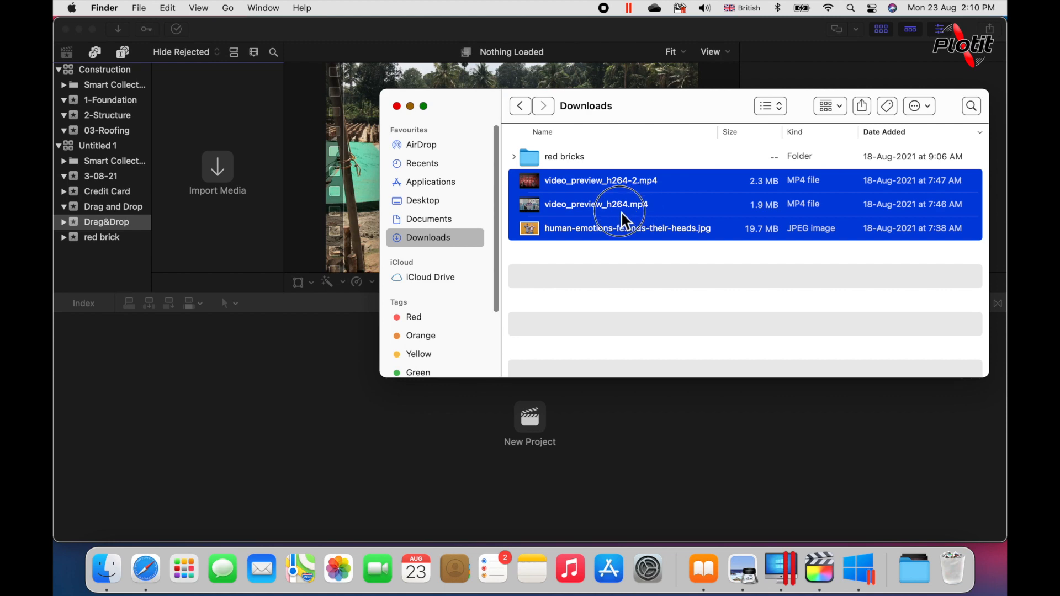
left_click_drag(621, 213, 104, 220)
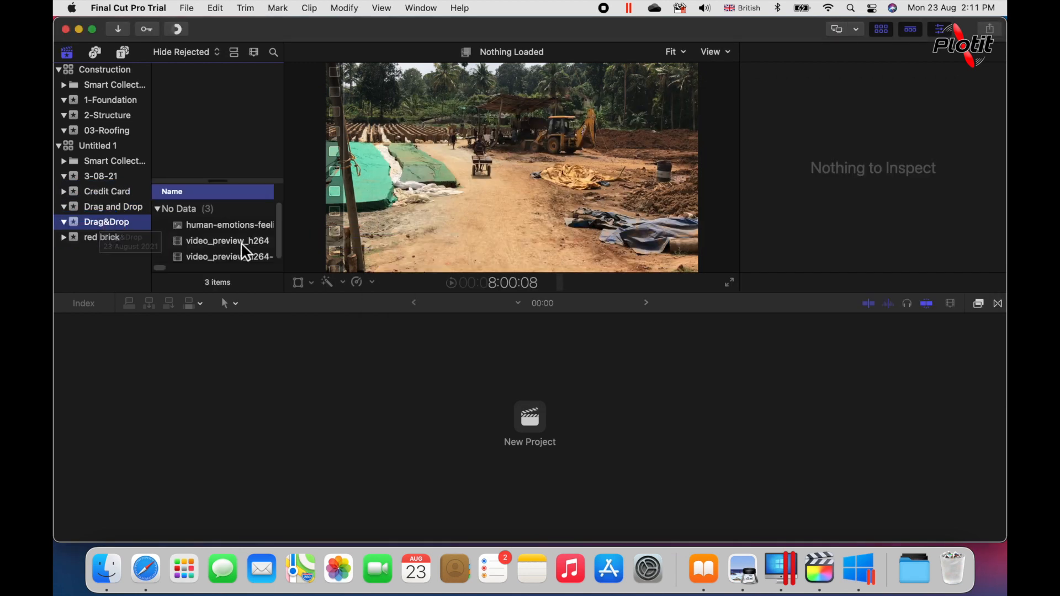
left_click(239, 247)
left_click(243, 258)
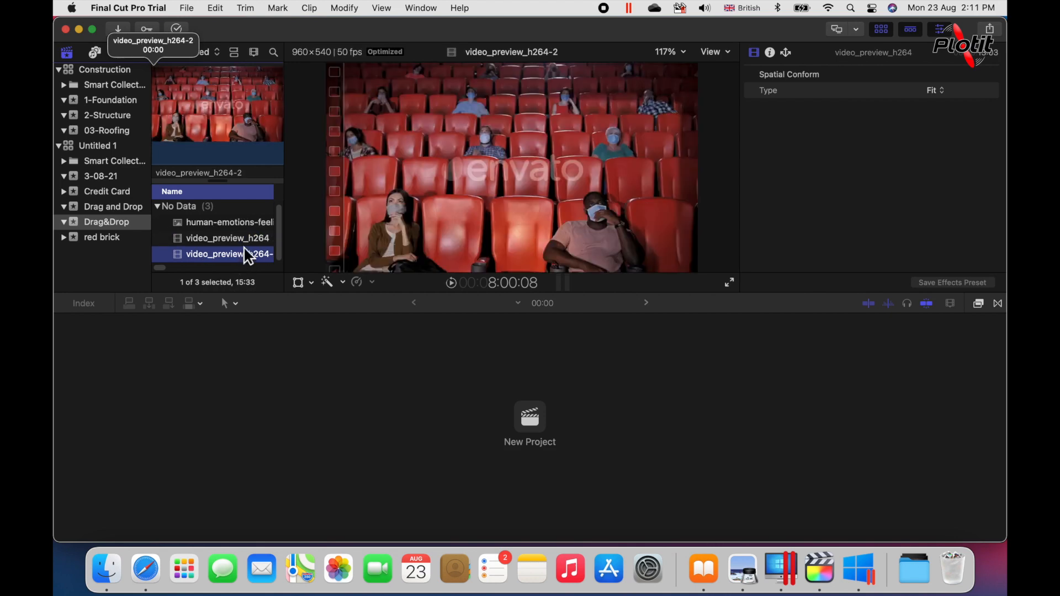
left_click(240, 238)
key("Up")
left_click(121, 221)
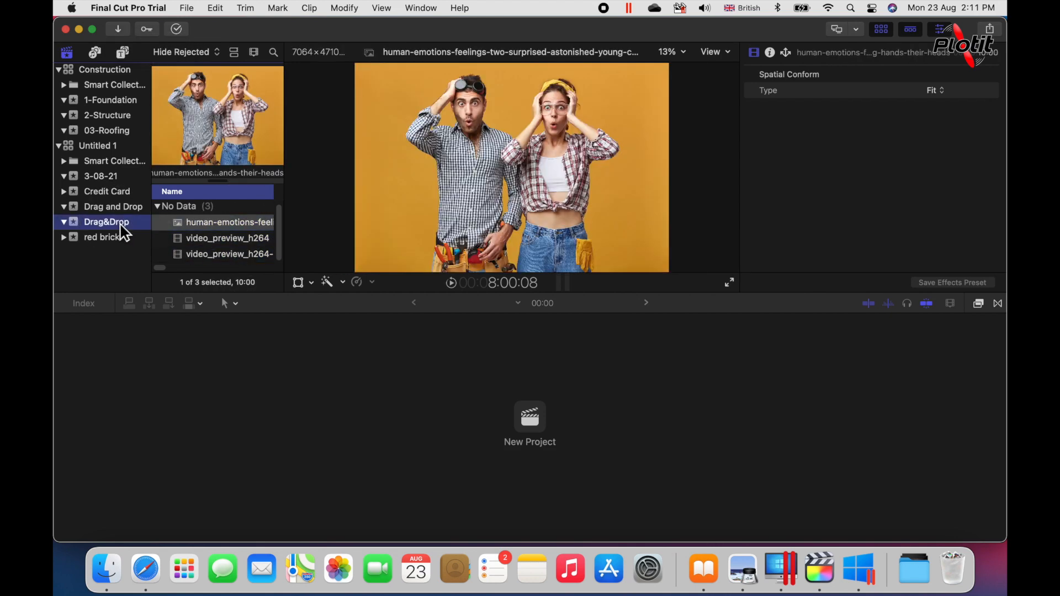
left_click(299, 370)
left_click(208, 245)
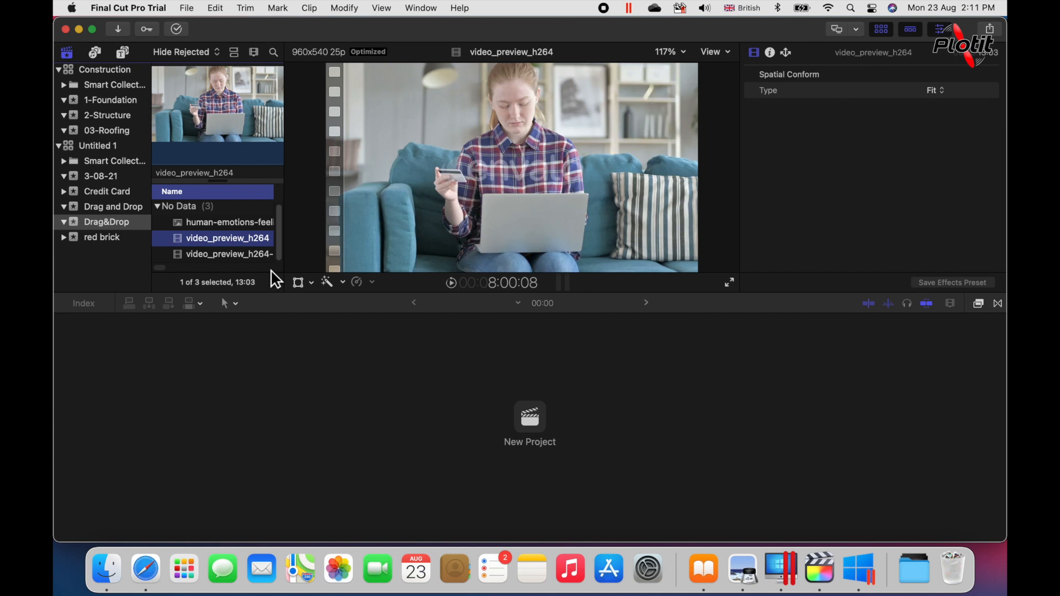
Examine the file, keyword, video analysis, transcode and audio analysis options of the Media Import window, then close it.
key("super+i")
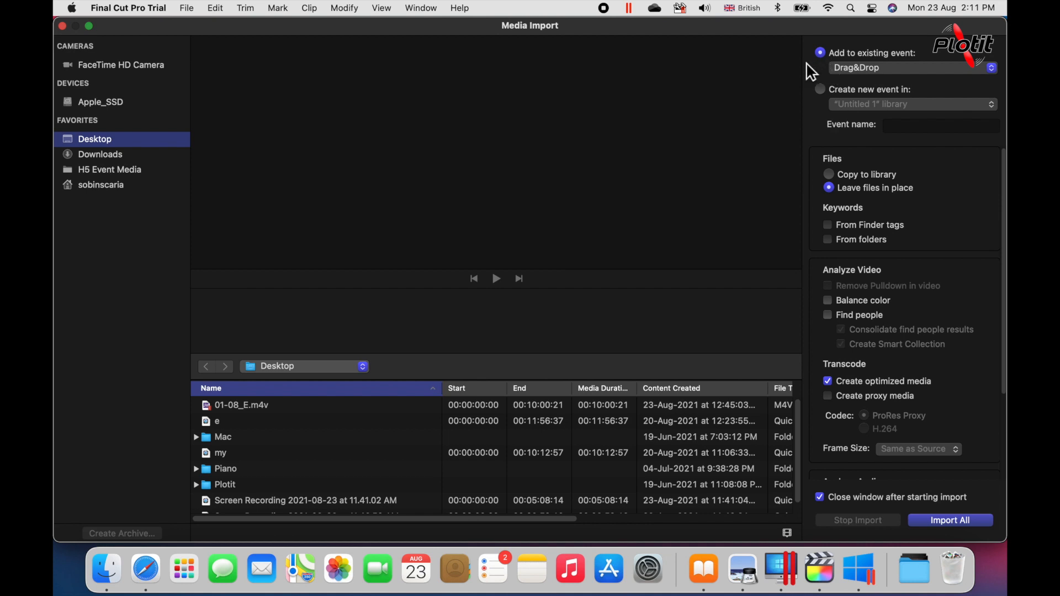
scroll(850, 211, "down", 3)
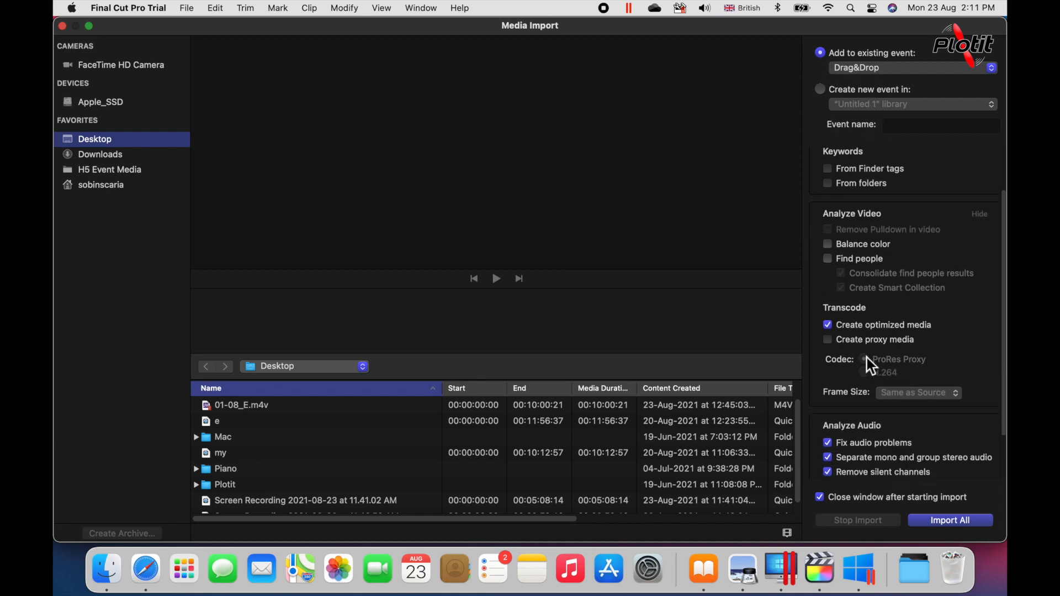
scroll(869, 359, "down", 2)
scroll(843, 265, "up", 2)
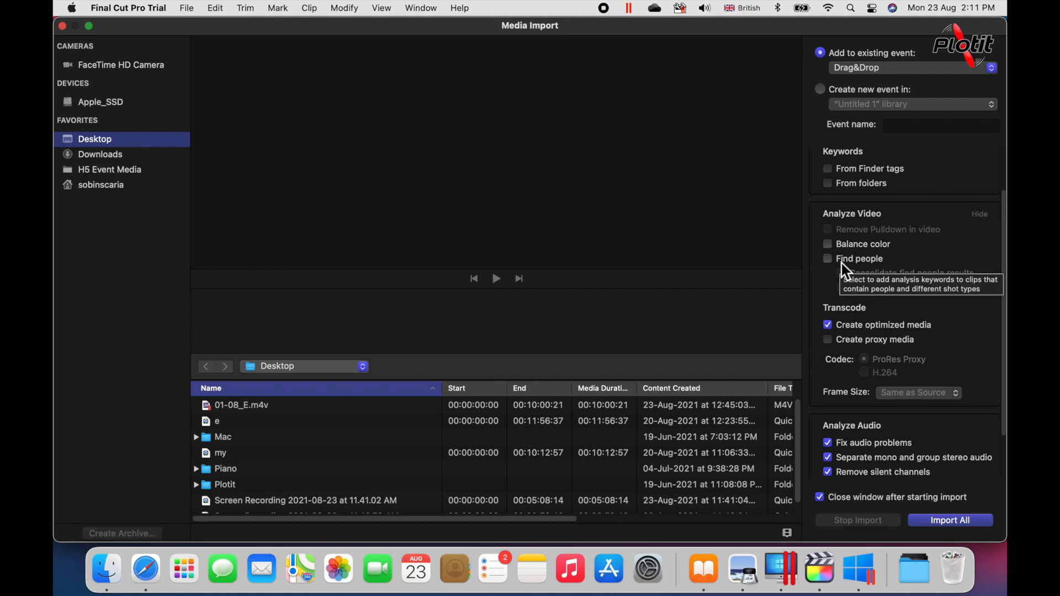
scroll(841, 263, "up", 3)
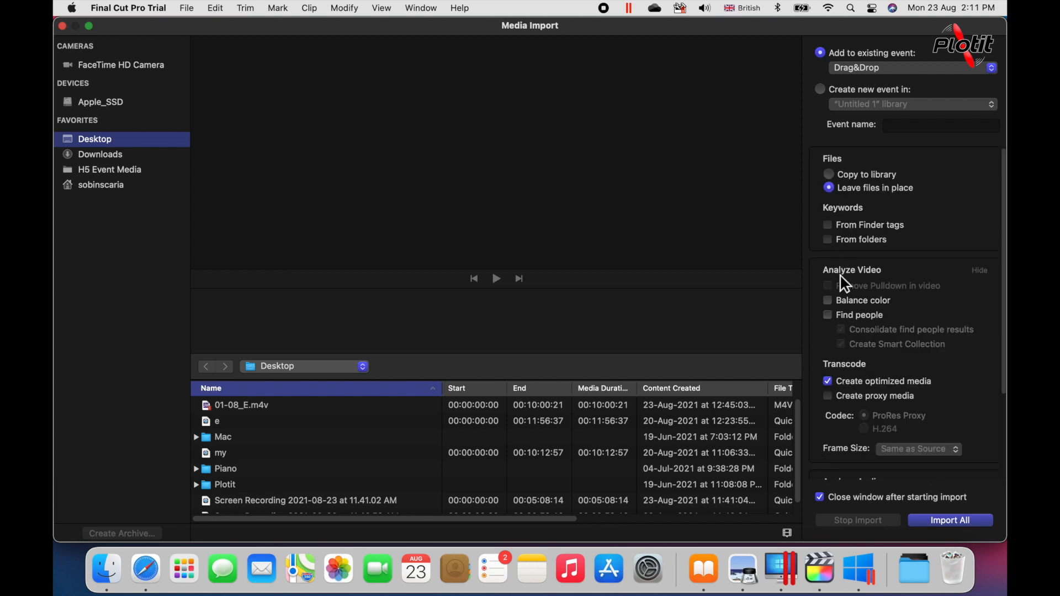
key("super+w")
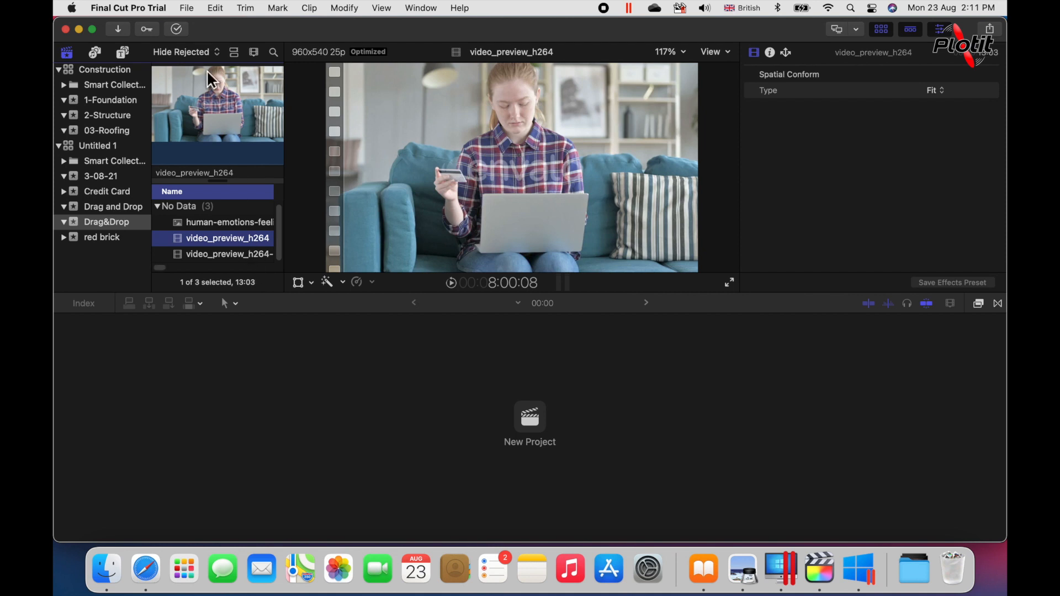
Turn off Create optimized media in the import preferences and look over the playback, editing and general preferences.
left_click(144, 9)
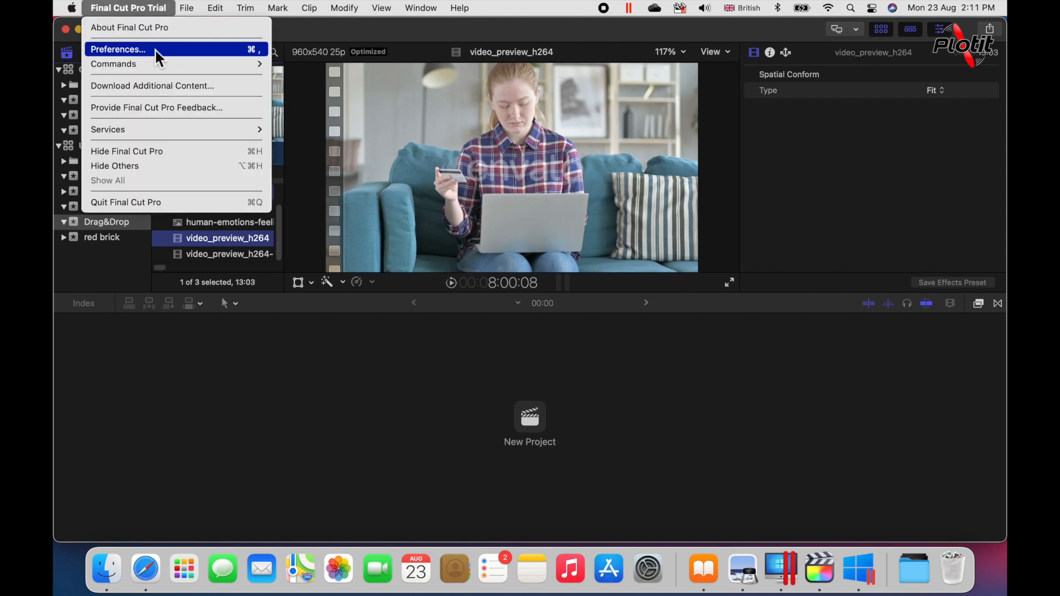
left_click(188, 55)
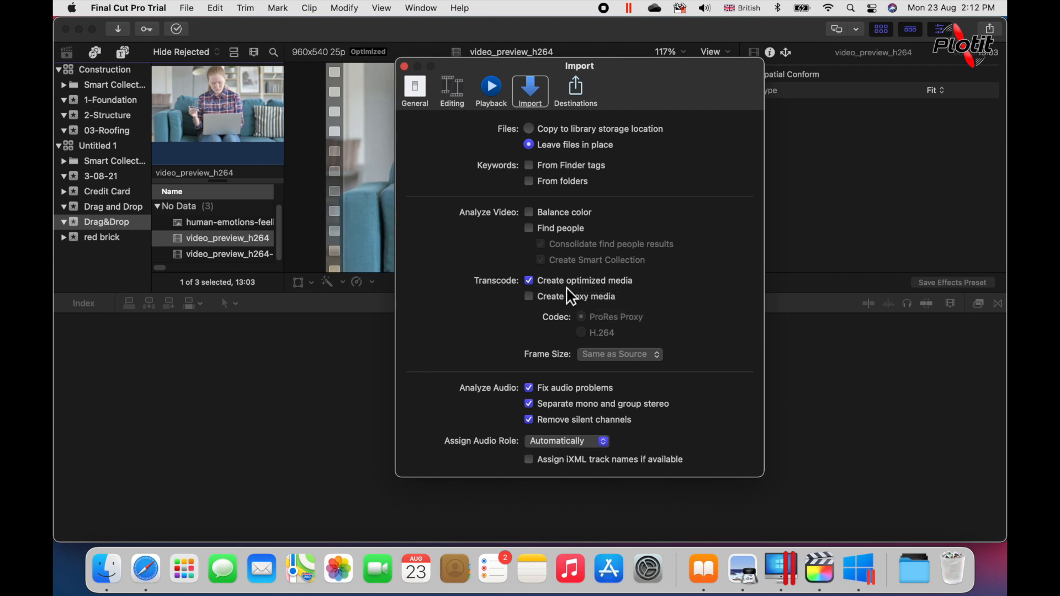
left_click(538, 283)
left_click(497, 96)
left_click(455, 96)
left_click(420, 95)
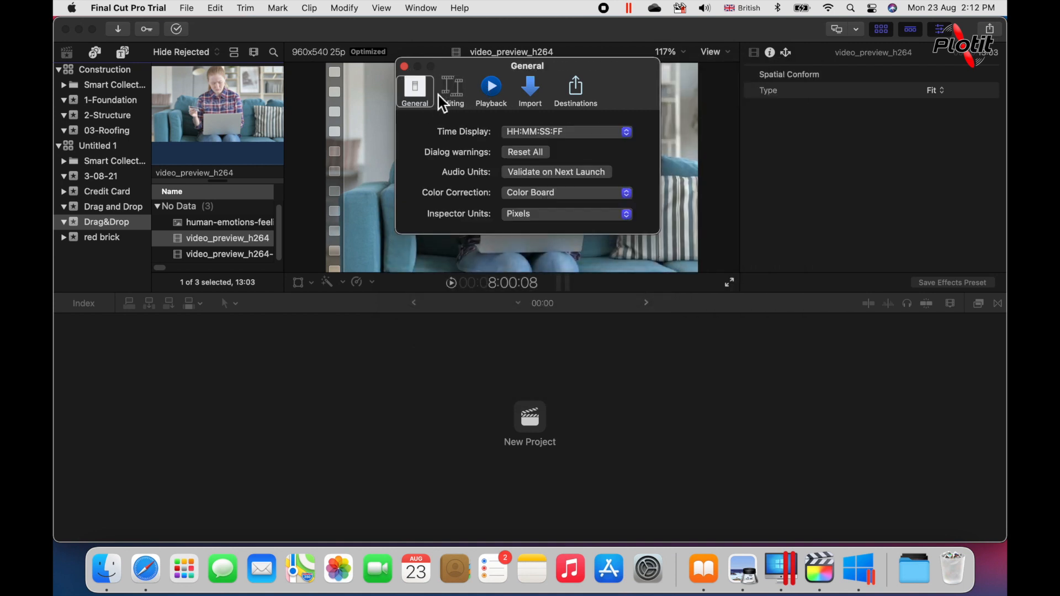
left_click(531, 94)
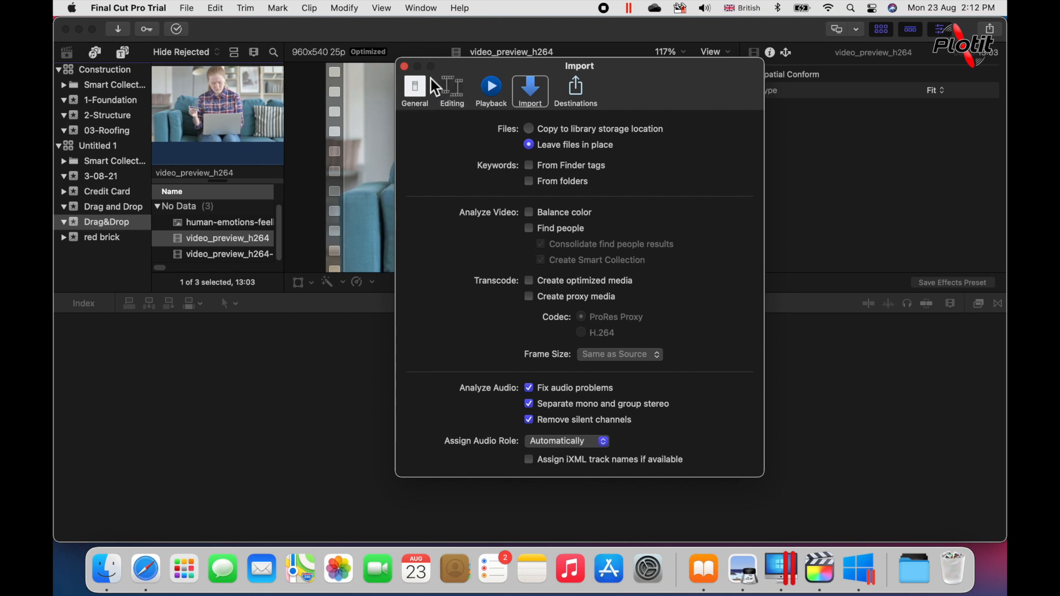
left_click(408, 68)
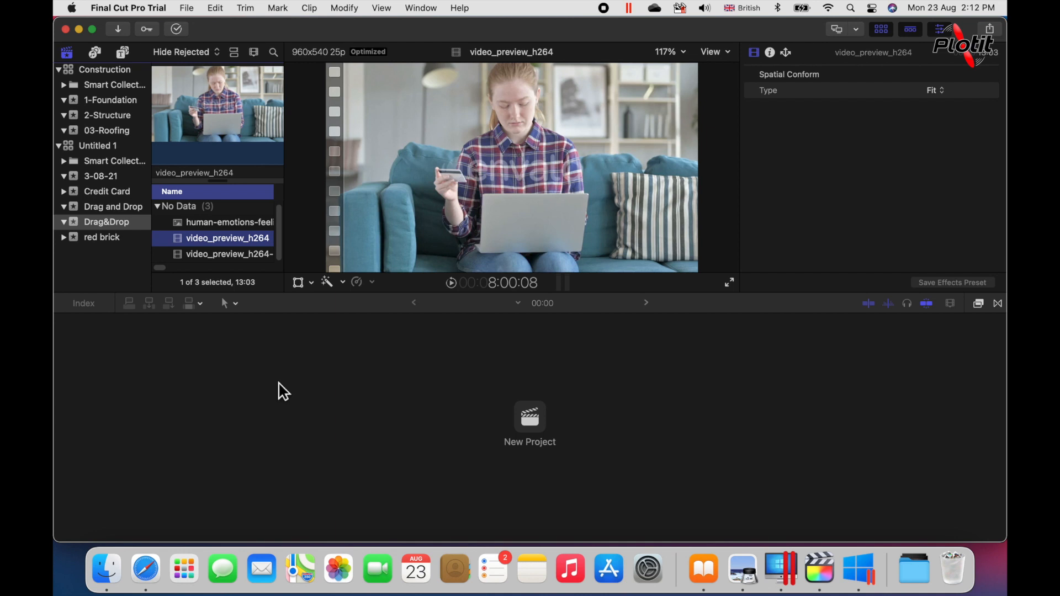
Browse the Photos and Music collections of the media browser and view the available tracks, selecting the 2:09 music track "June".
left_click(100, 61)
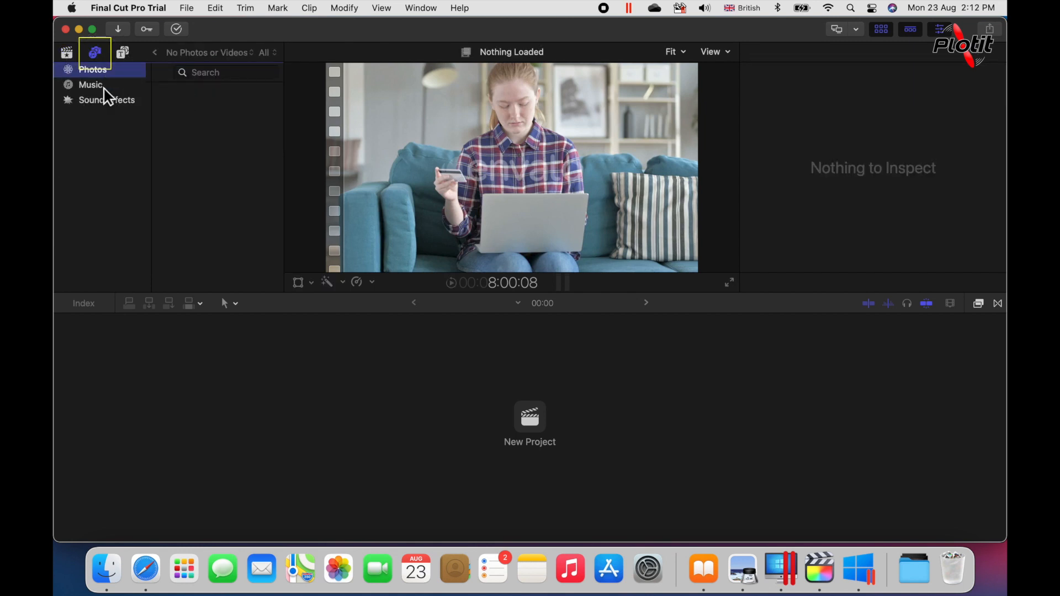
left_click(103, 89)
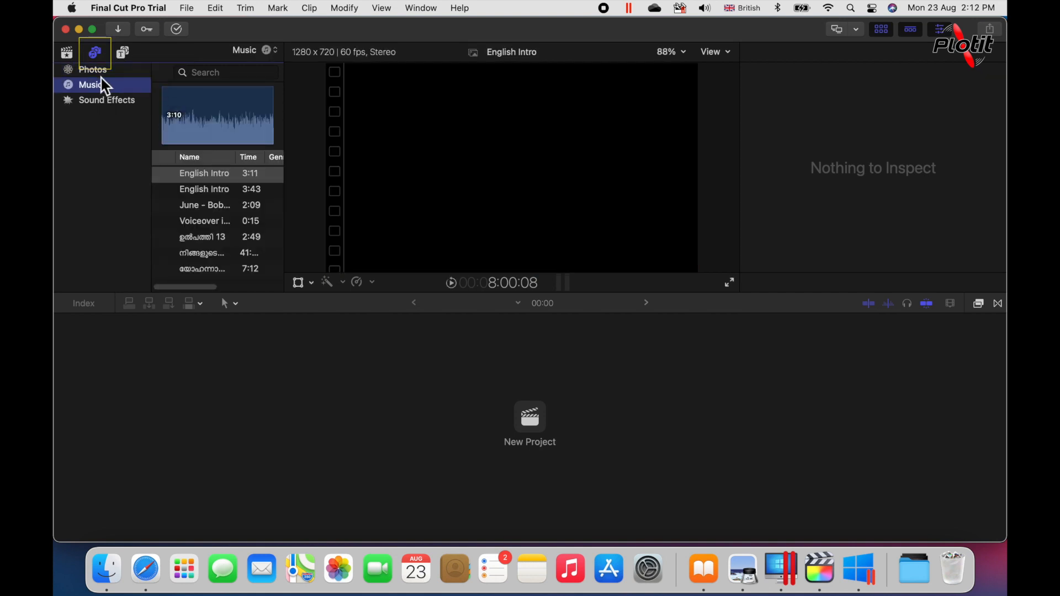
left_click(100, 74)
left_click(99, 84)
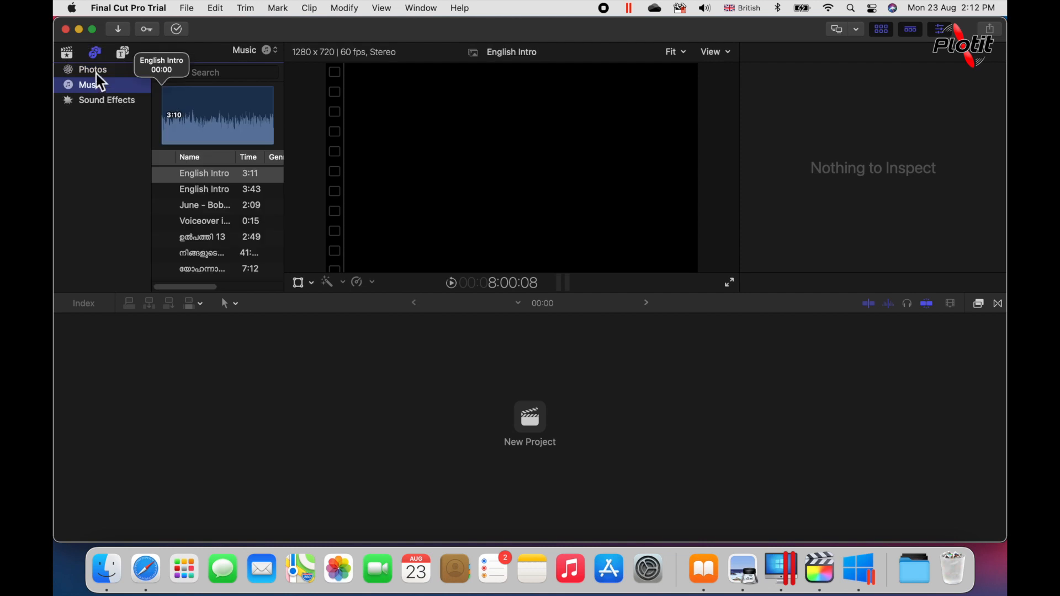
left_click(96, 74)
left_click(97, 91)
left_click(98, 73)
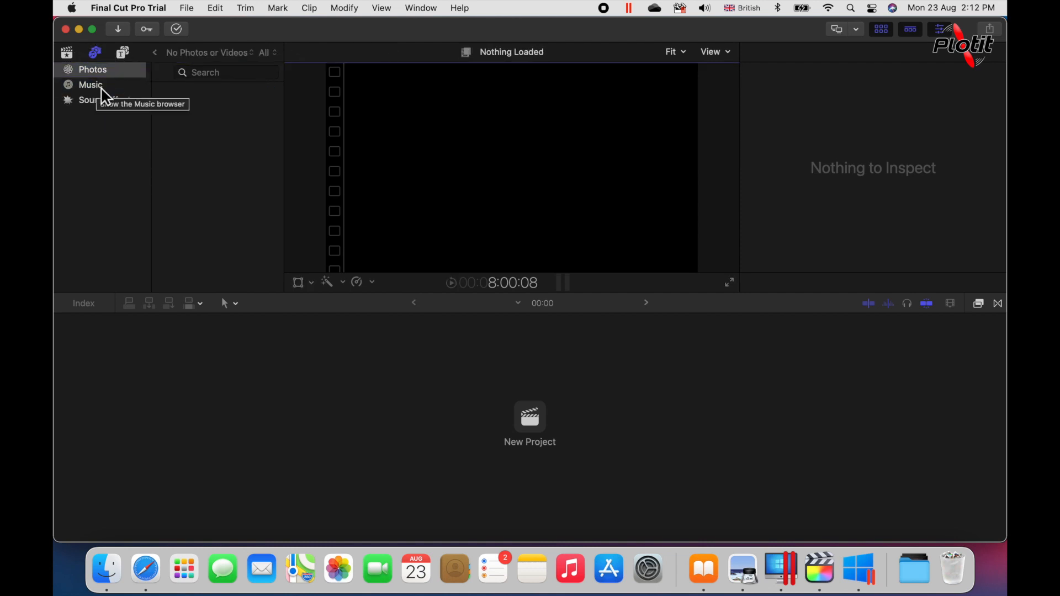
left_click(100, 87)
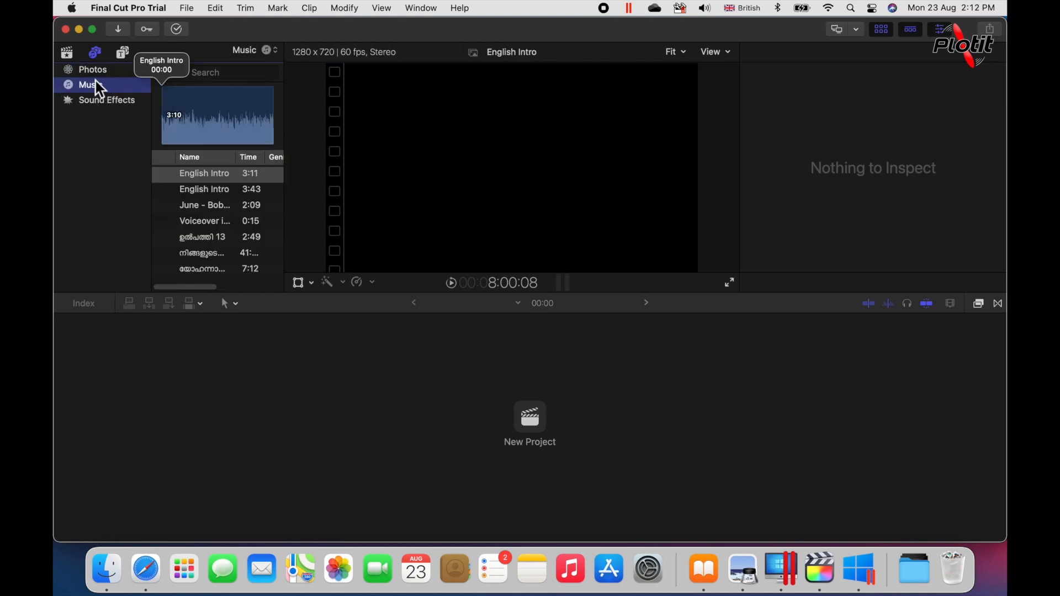
left_click(97, 77)
left_click(95, 79)
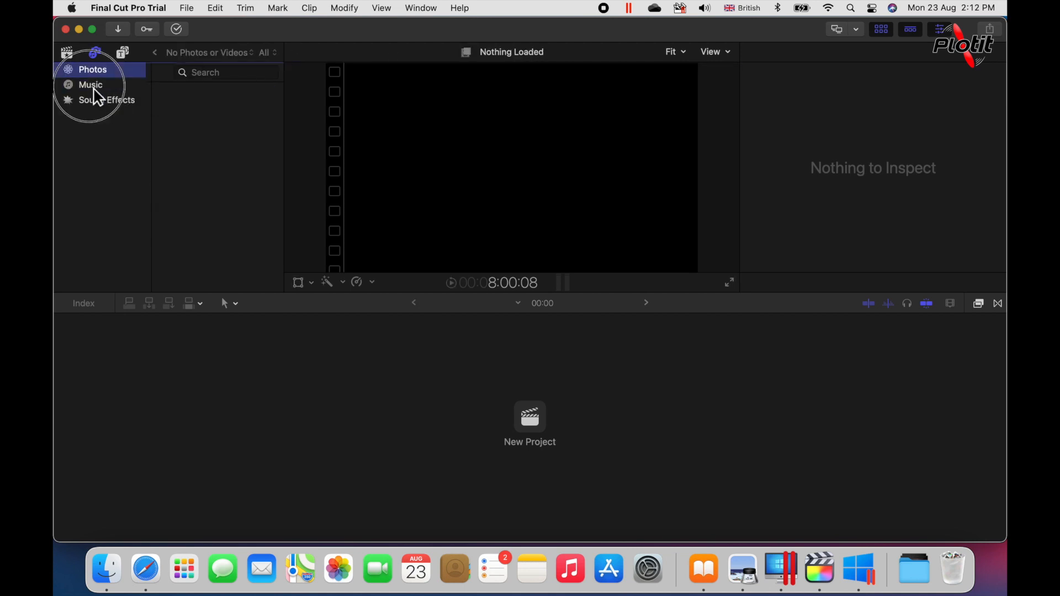
left_click(94, 76)
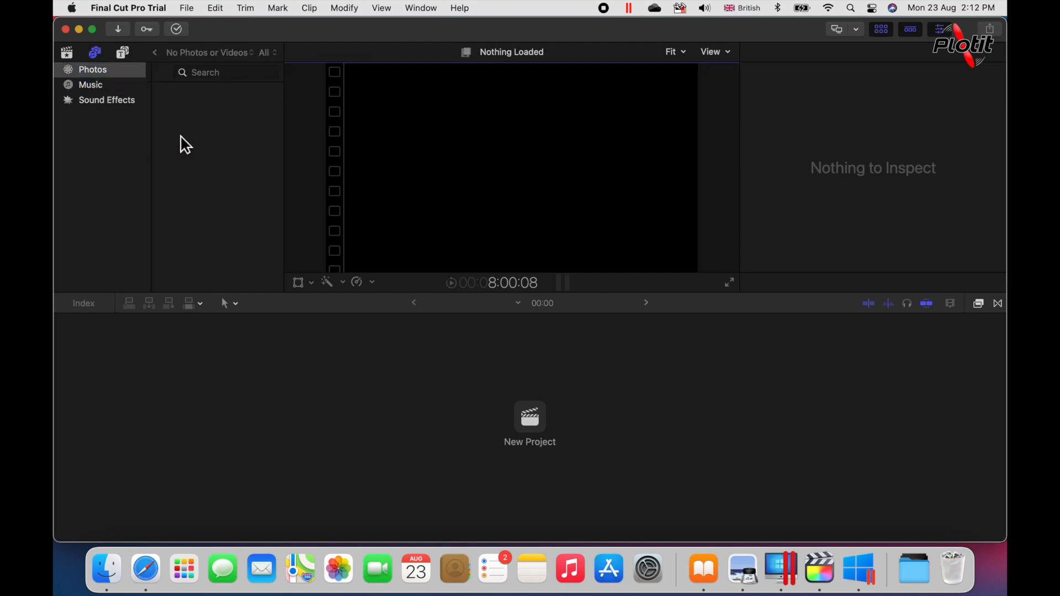
left_click(99, 88)
left_click(213, 206)
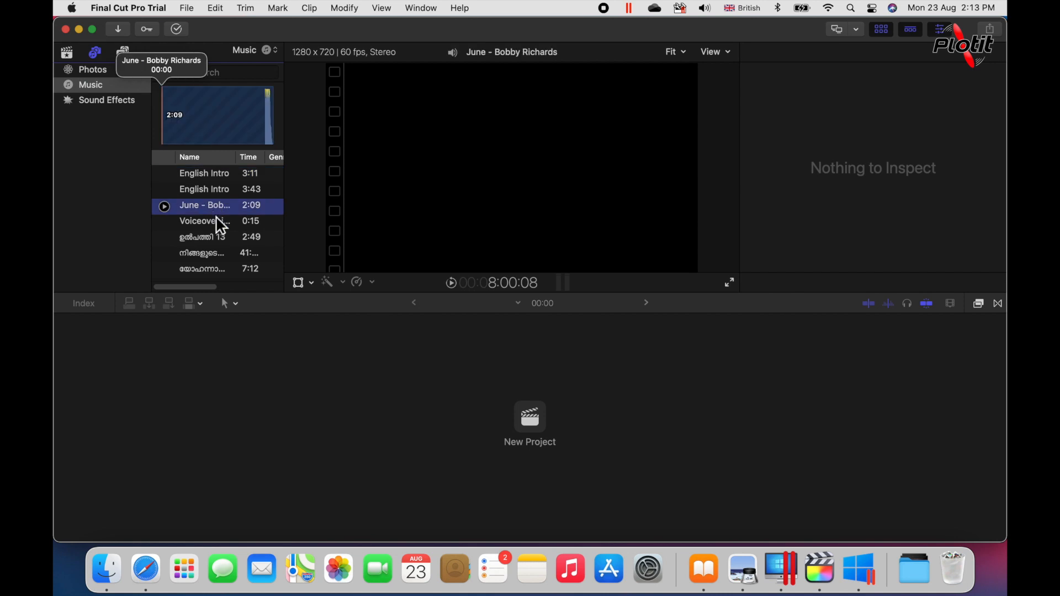
left_click(94, 72)
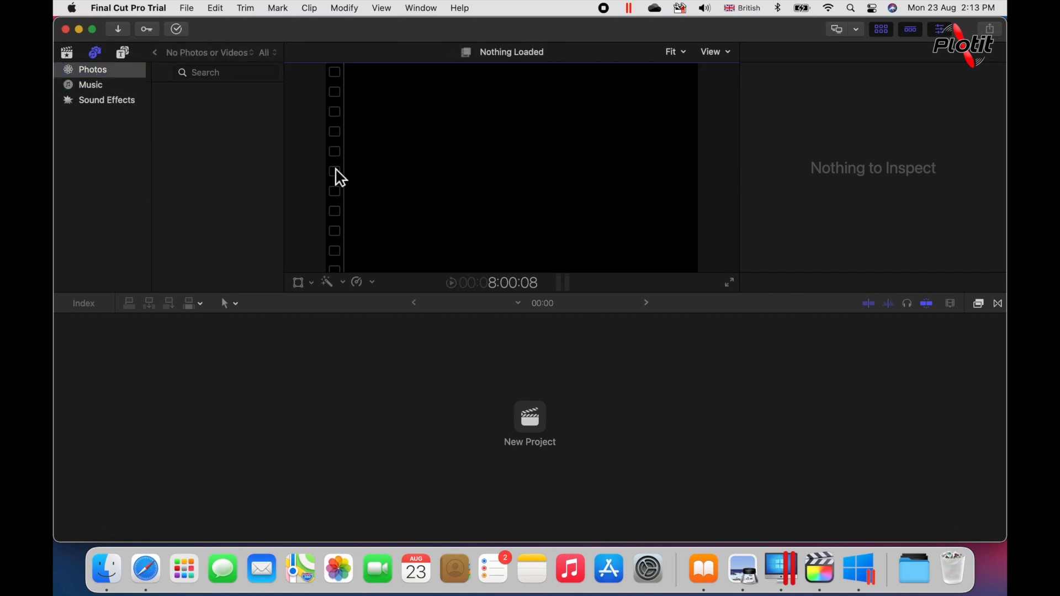